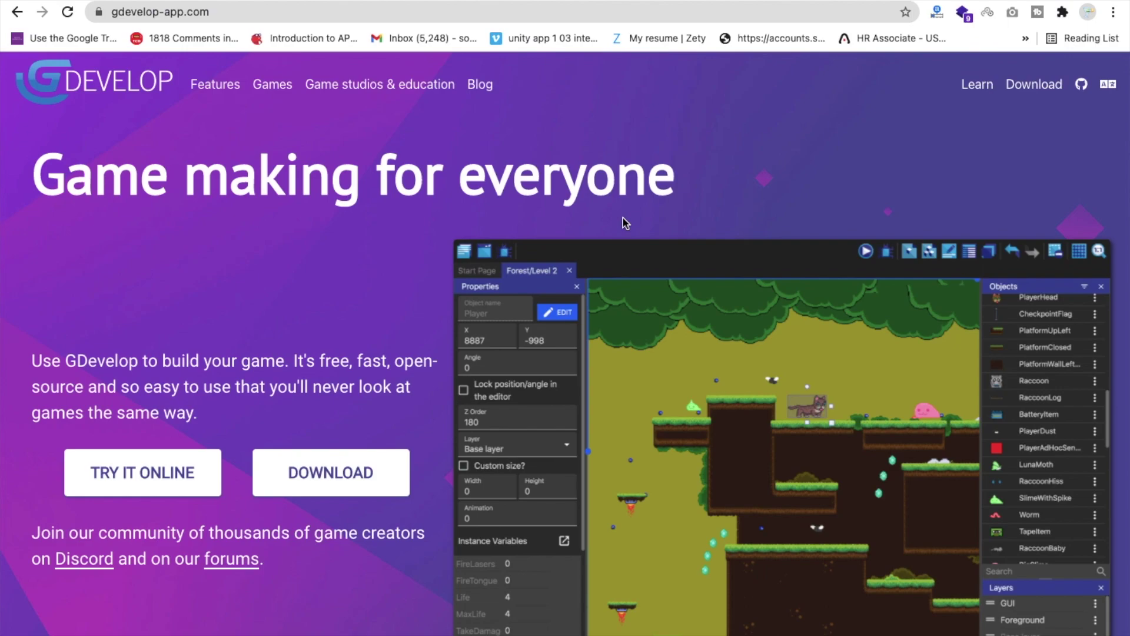
- Open the GDevelop download page from the home page and choose the macOS version
{"action": "scroll", "coordinate": [623, 223], "scroll_direction": "down", "scroll_amount": 1}
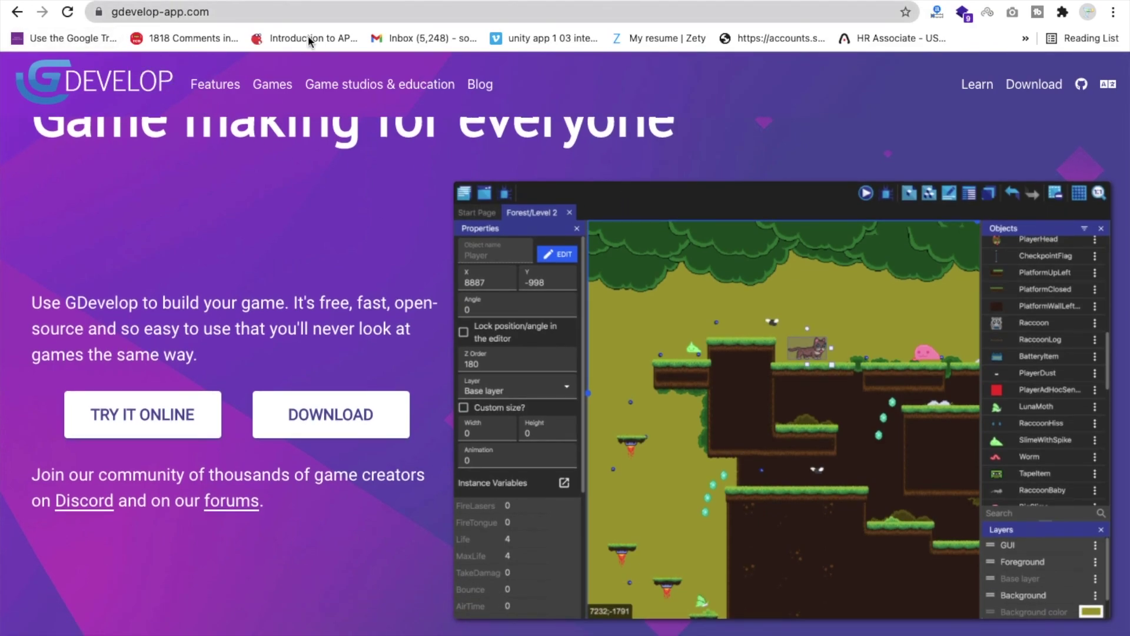
{"action": "scroll", "coordinate": [549, 130], "scroll_direction": "down", "scroll_amount": 1}
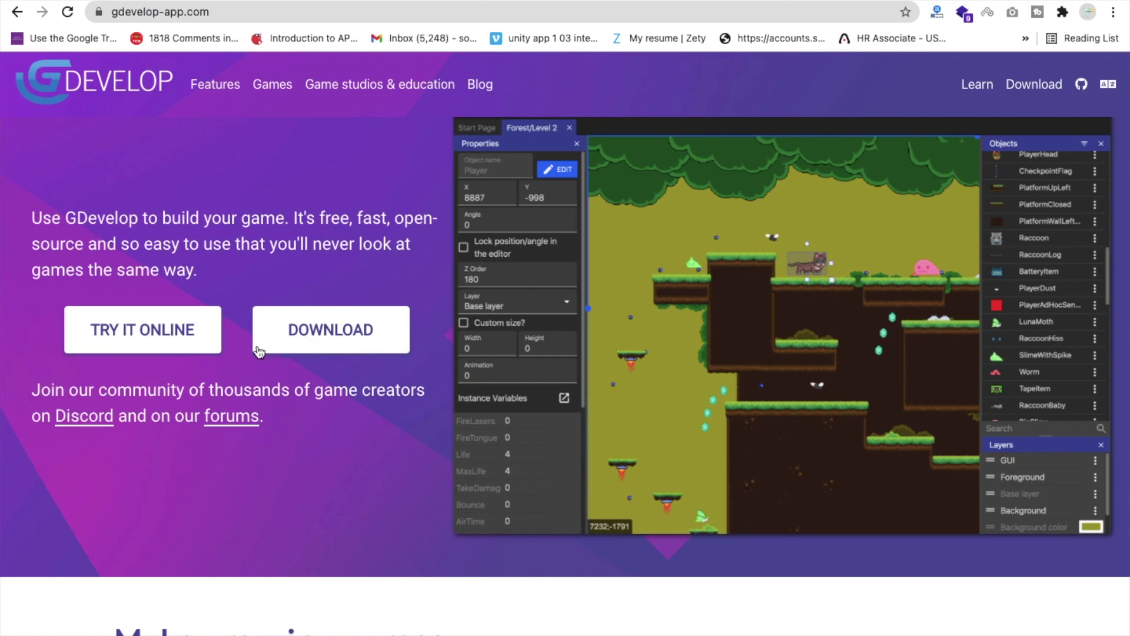
{"action": "left_click", "coordinate": [324, 335]}
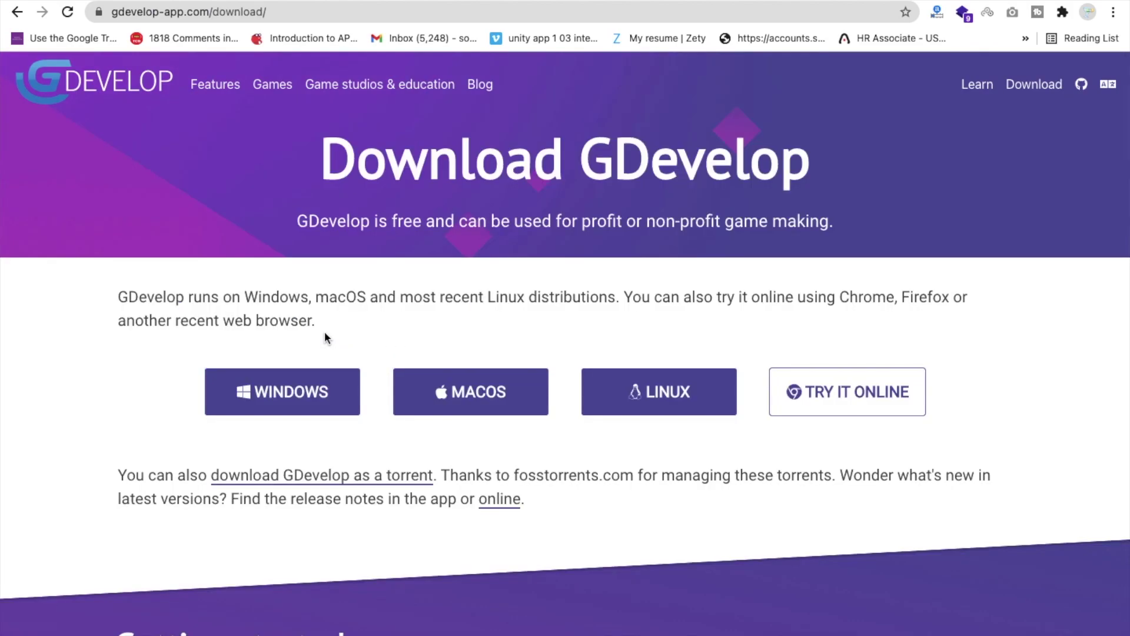
{"action": "scroll", "coordinate": [323, 336], "scroll_direction": "down", "scroll_amount": 1}
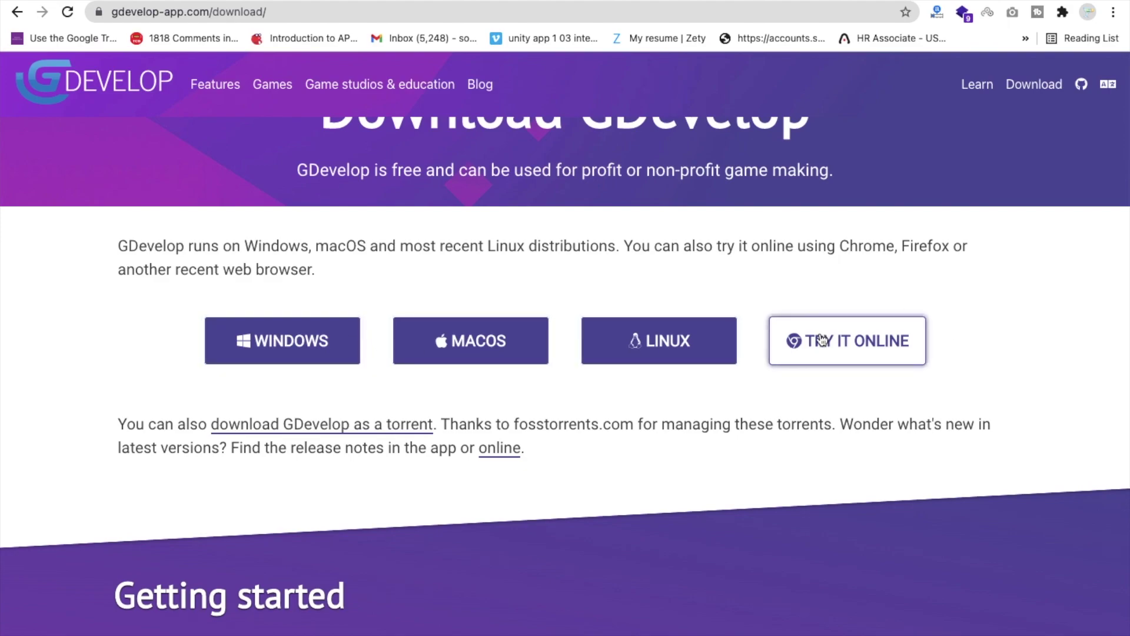
{"action": "left_click", "coordinate": [476, 346]}
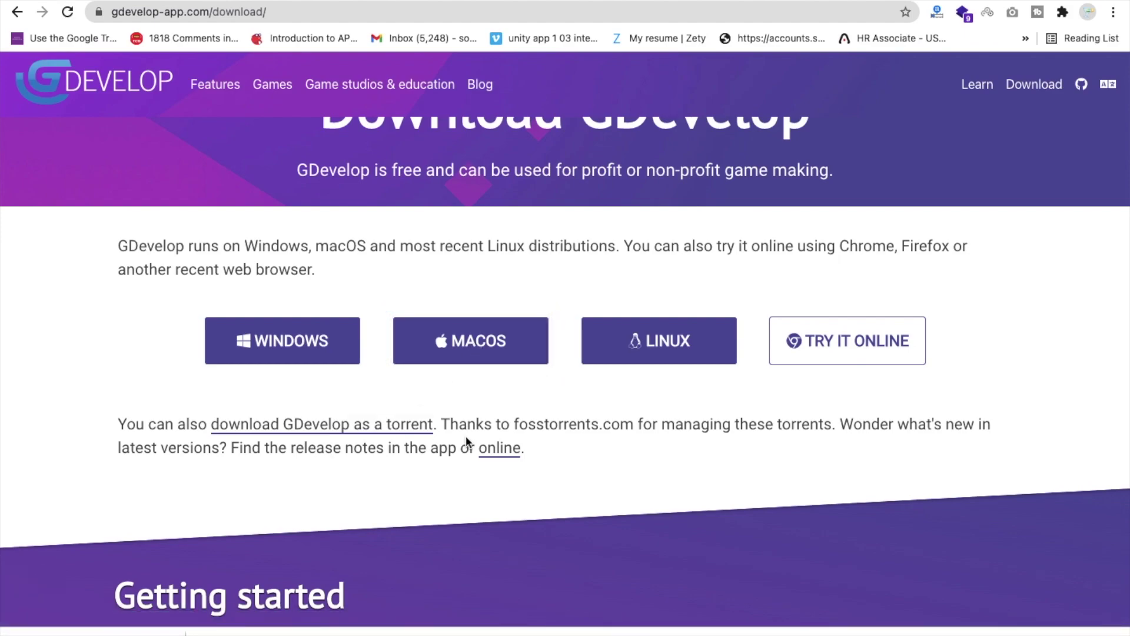
- Find GDevelop 5 among the installed applications by searching "gd" and launch it
{"action": "key", "text": "F4"}
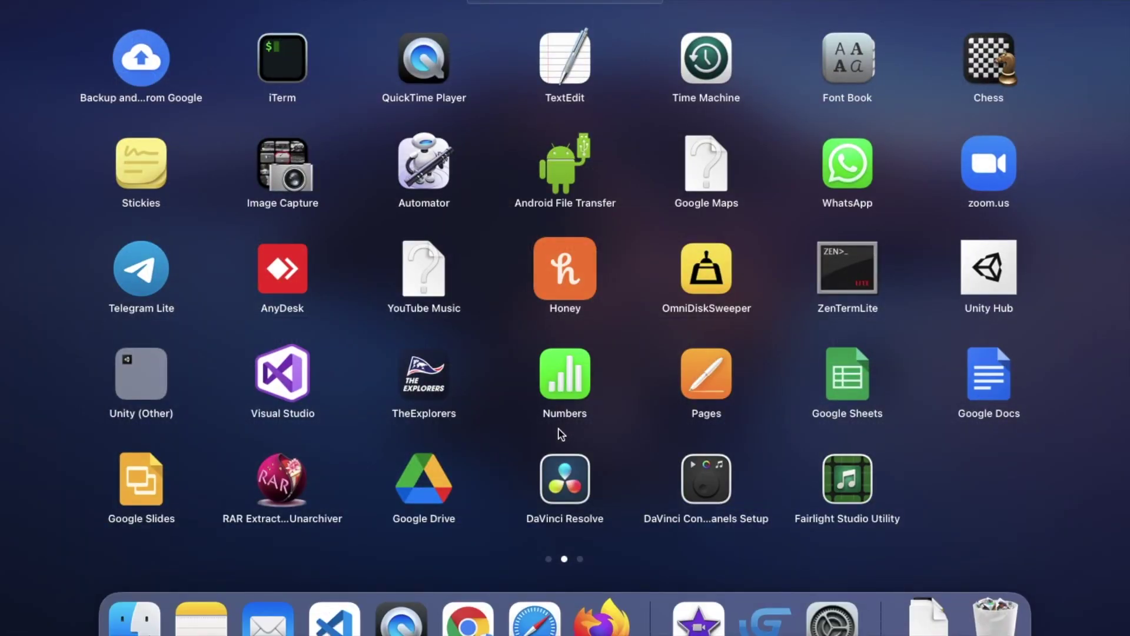
{"action": "scroll", "coordinate": [559, 432], "scroll_direction": "down", "scroll_amount": 2}
{"action": "scroll", "coordinate": [360, 246], "scroll_direction": "up", "scroll_amount": 2}
{"action": "type", "text": "gd"}
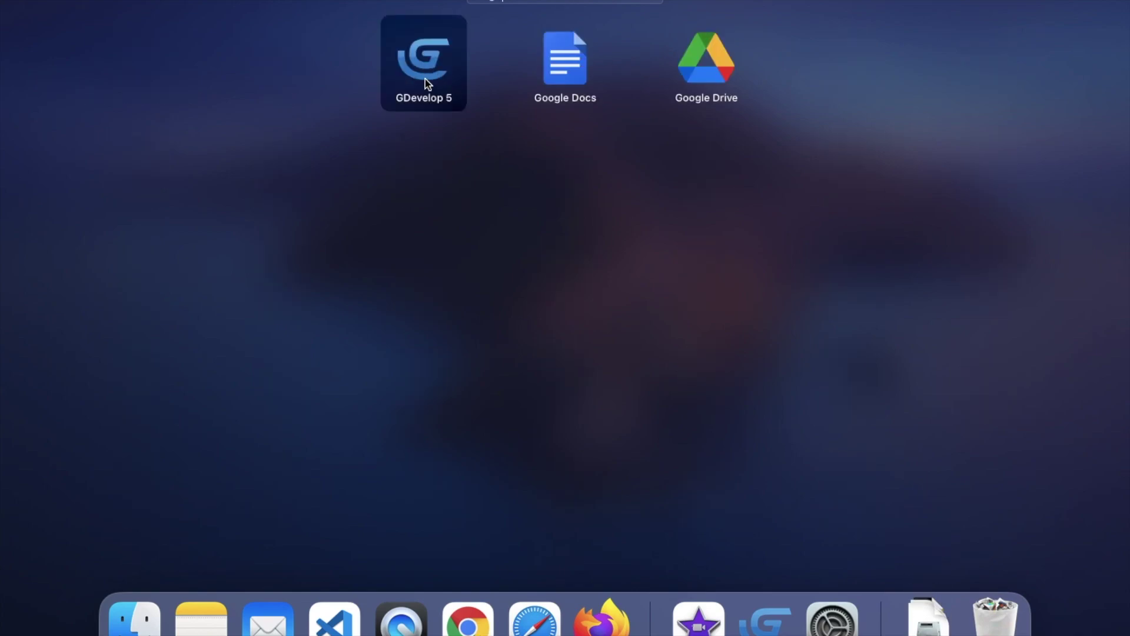
{"action": "left_click", "coordinate": [425, 80]}
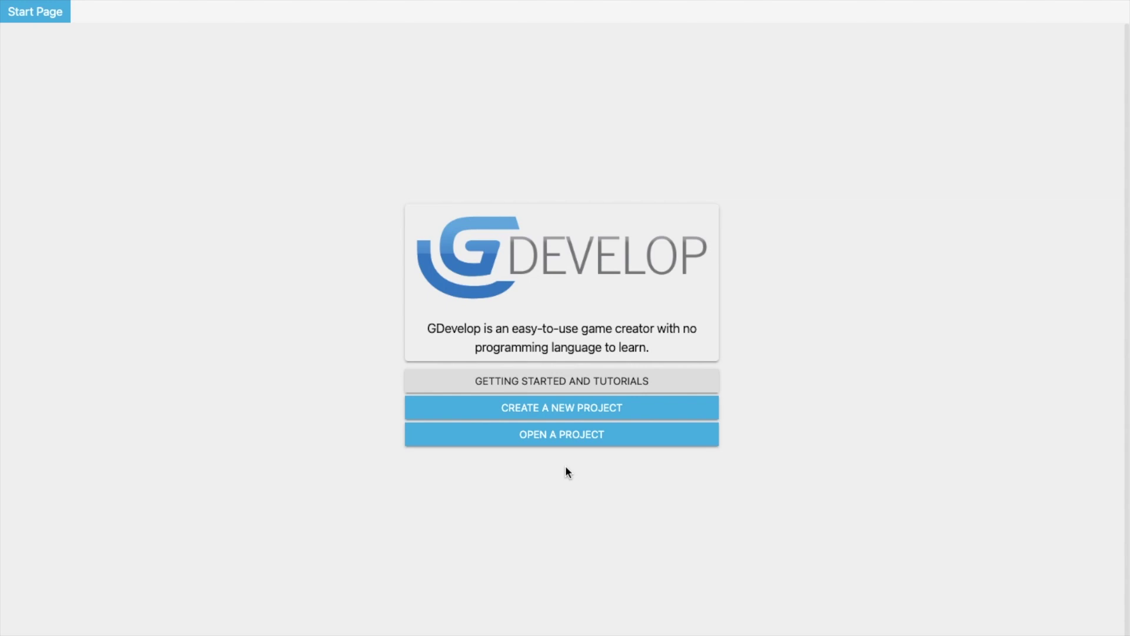
- Create a new project from the Empty game starter, with a new scene opened for editing
{"action": "left_click", "coordinate": [575, 408]}
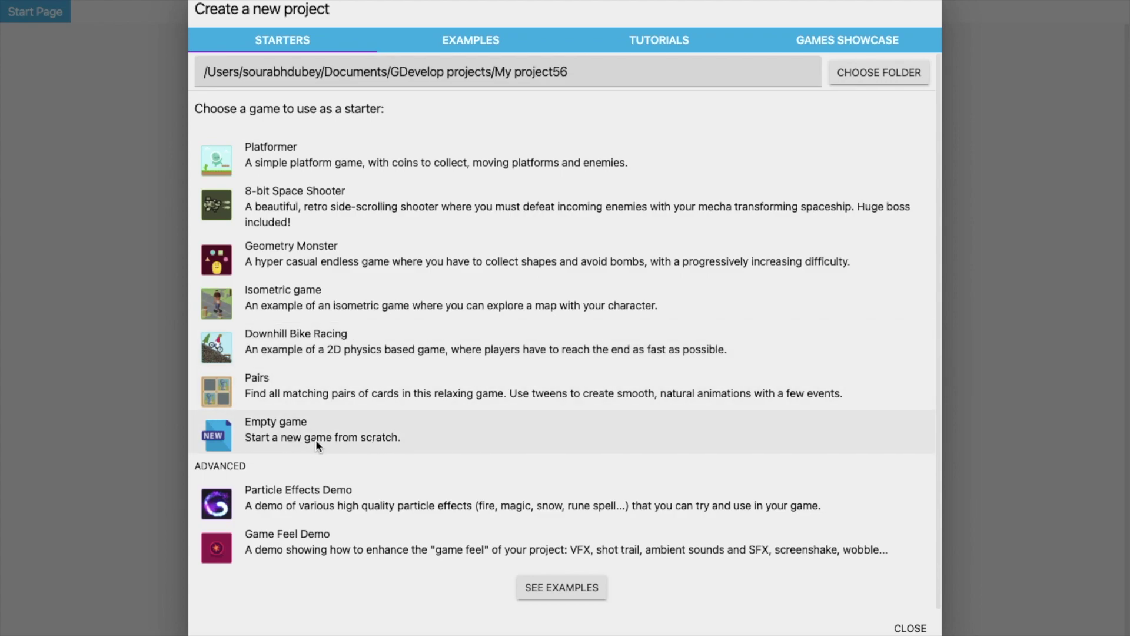
{"action": "left_click", "coordinate": [288, 431]}
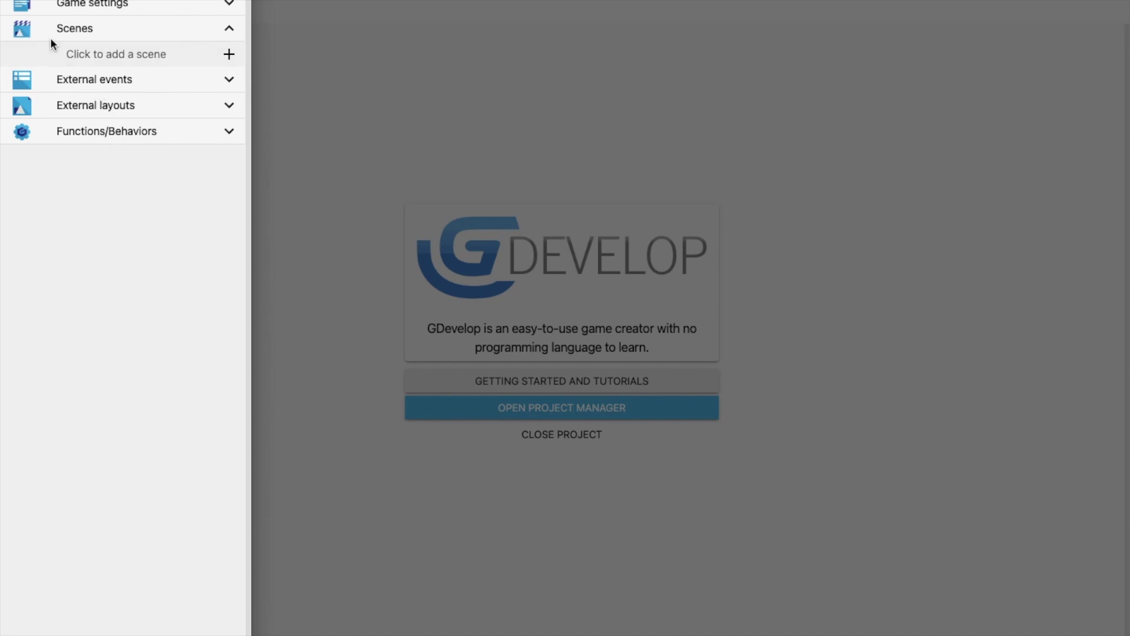
{"action": "left_click", "coordinate": [122, 59]}
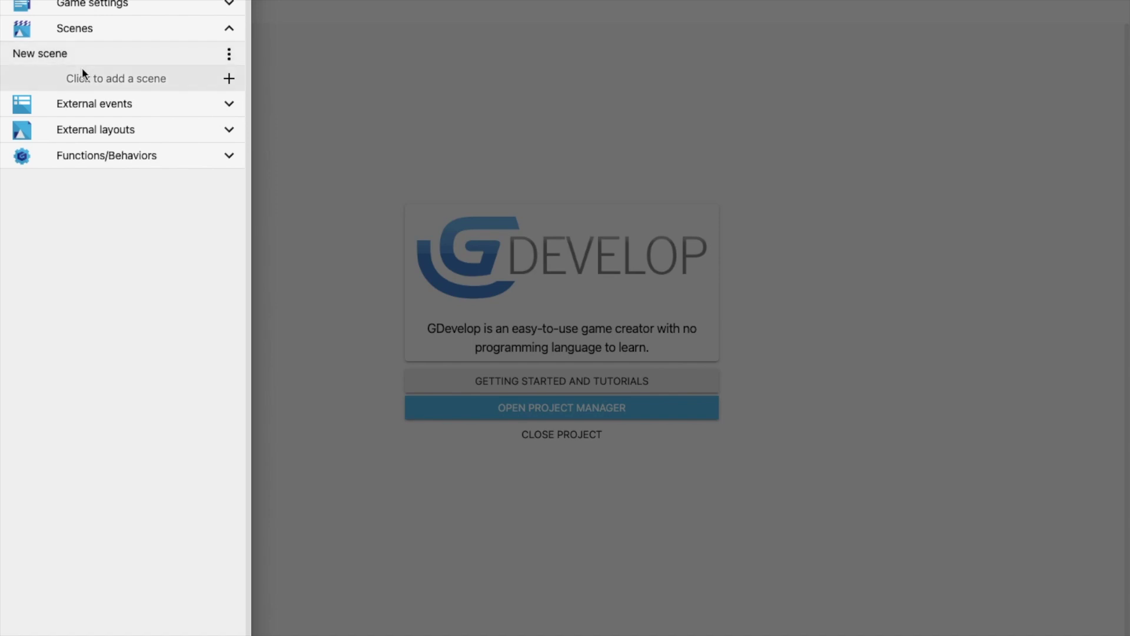
{"action": "left_click", "coordinate": [51, 54]}
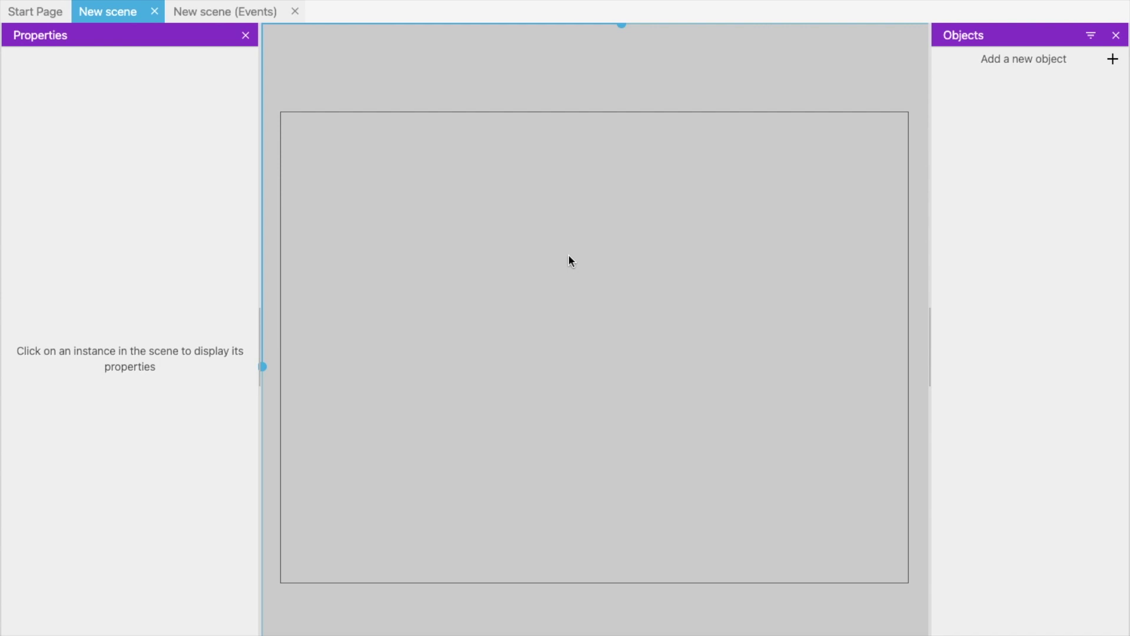
- Examine the empty scene's game frame at different scales, the start page and the scene's events sheet
{"action": "scroll", "coordinate": [570, 259], "scroll_direction": "down", "scroll_amount": 5, "text": "ctrl"}
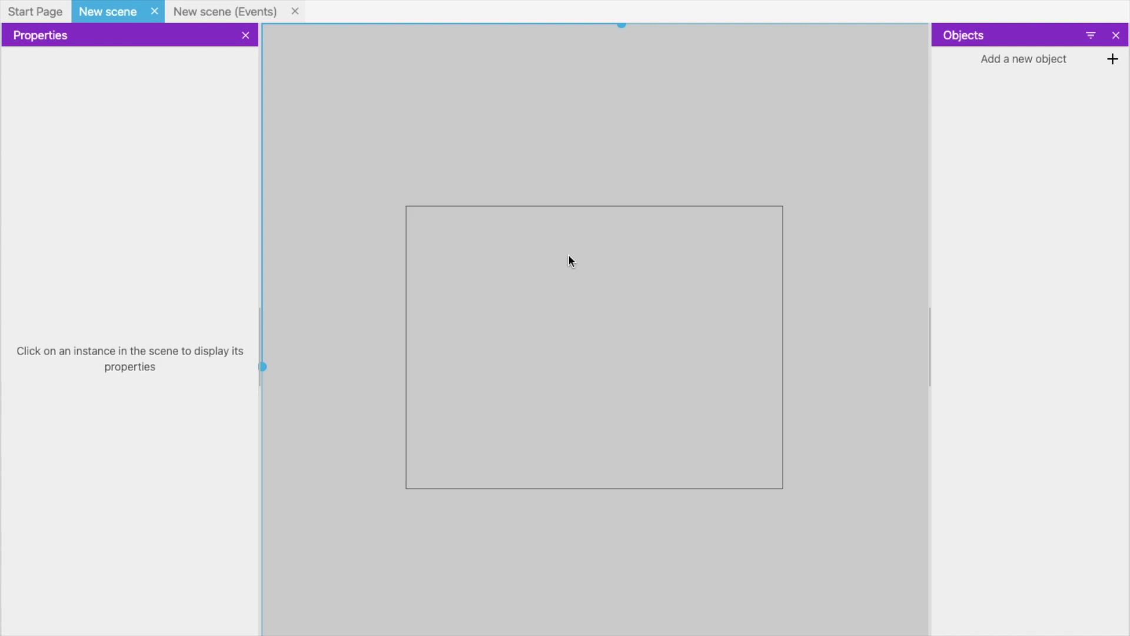
{"action": "scroll", "coordinate": [569, 260], "scroll_direction": "down", "scroll_amount": 2, "text": "ctrl"}
{"action": "scroll", "coordinate": [569, 259], "scroll_direction": "up", "scroll_amount": 3, "text": "ctrl"}
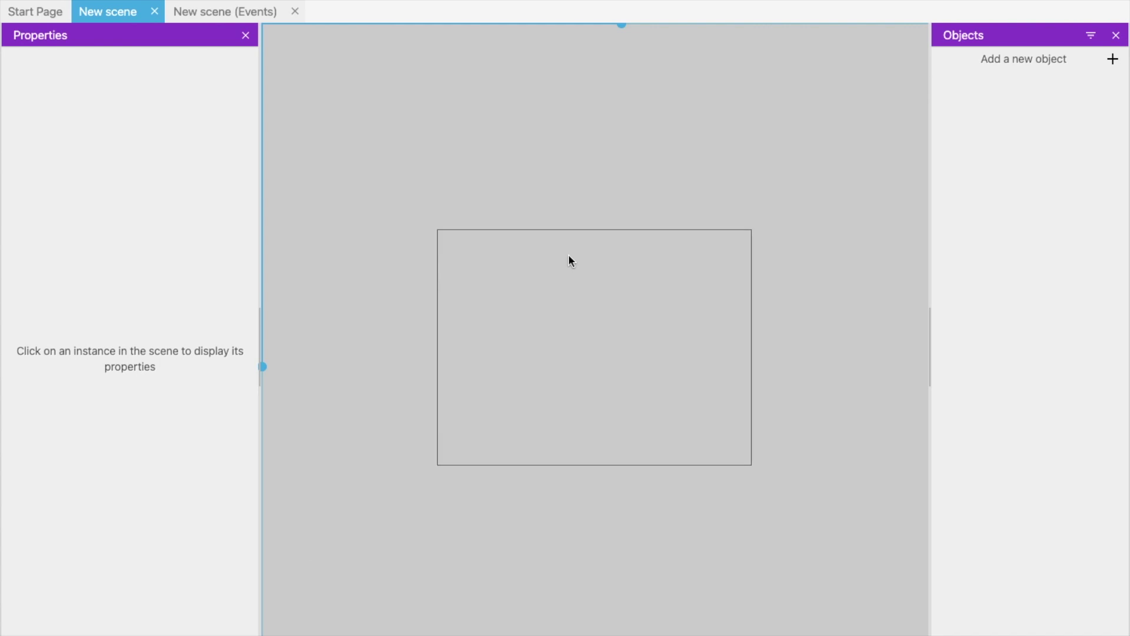
{"action": "scroll", "coordinate": [569, 257], "scroll_direction": "up", "scroll_amount": 3, "text": "ctrl"}
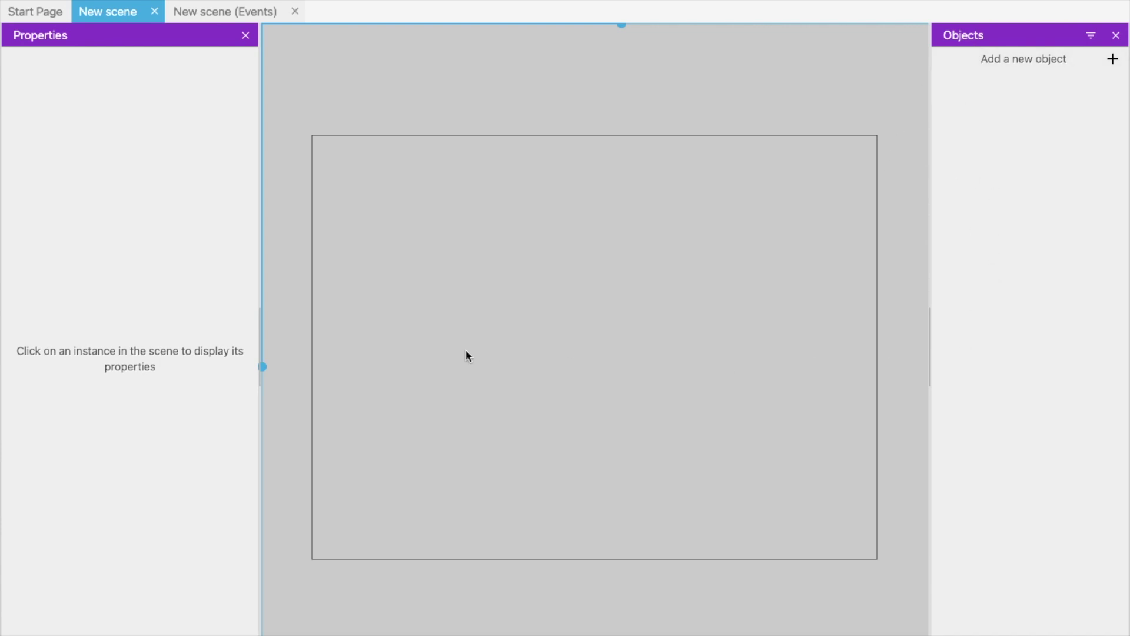
{"action": "left_click", "coordinate": [52, 18]}
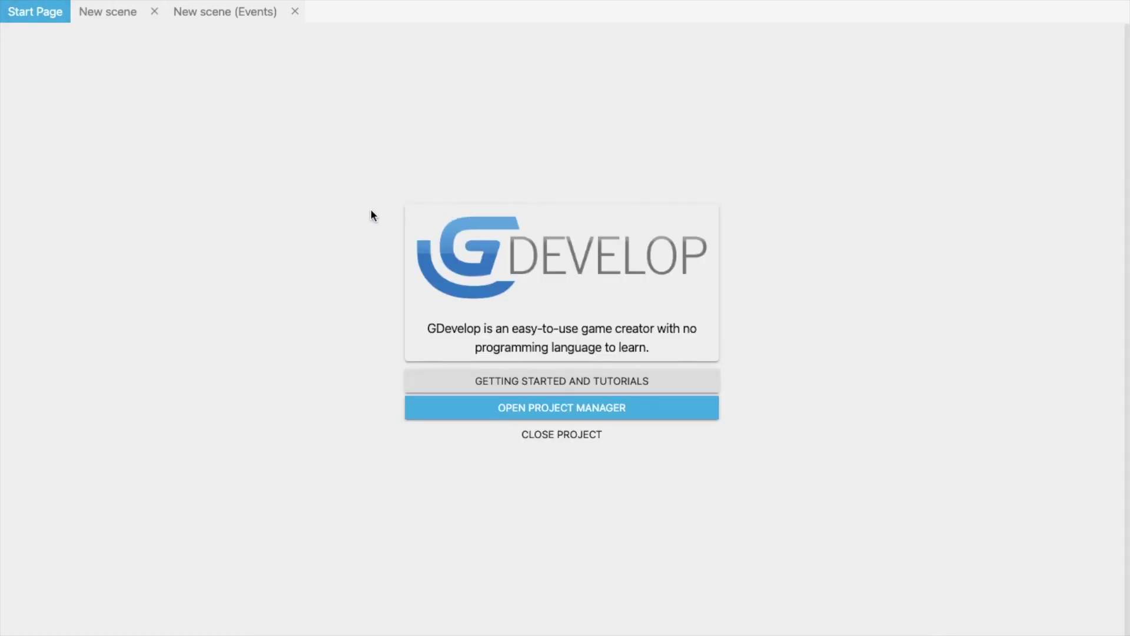
{"action": "left_click", "coordinate": [108, 11]}
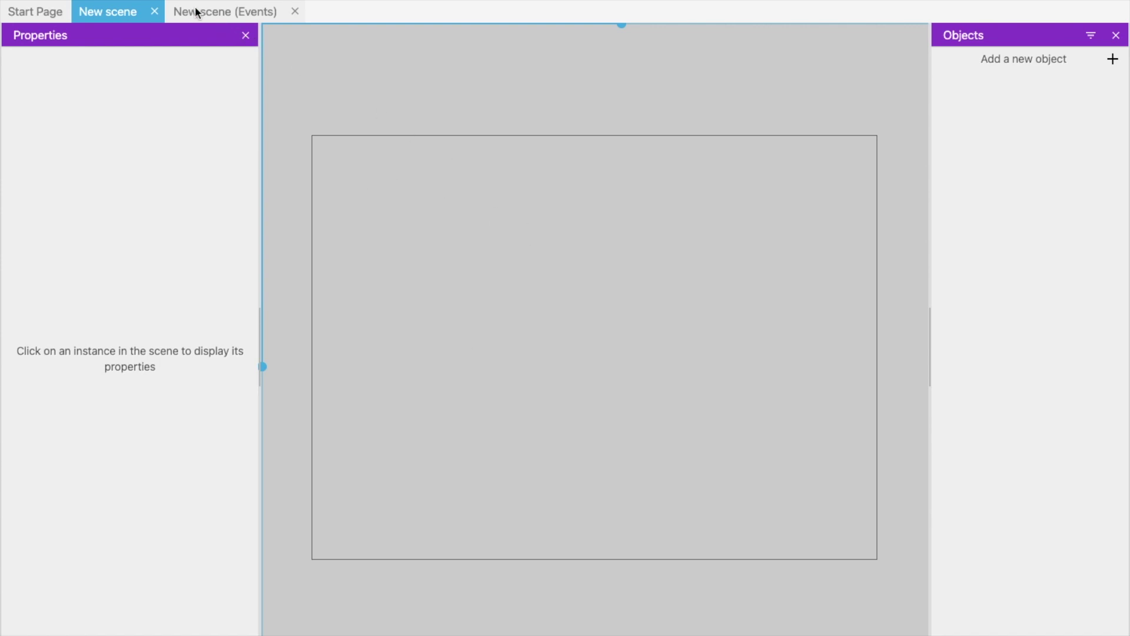
{"action": "left_click", "coordinate": [224, 13]}
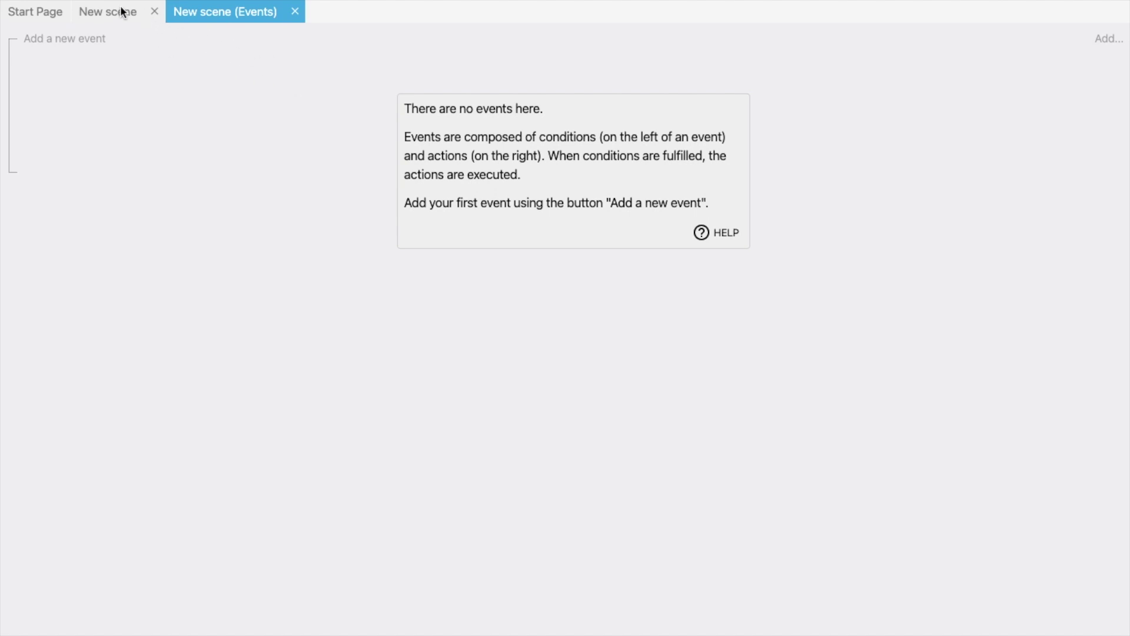
{"action": "left_click", "coordinate": [86, 12]}
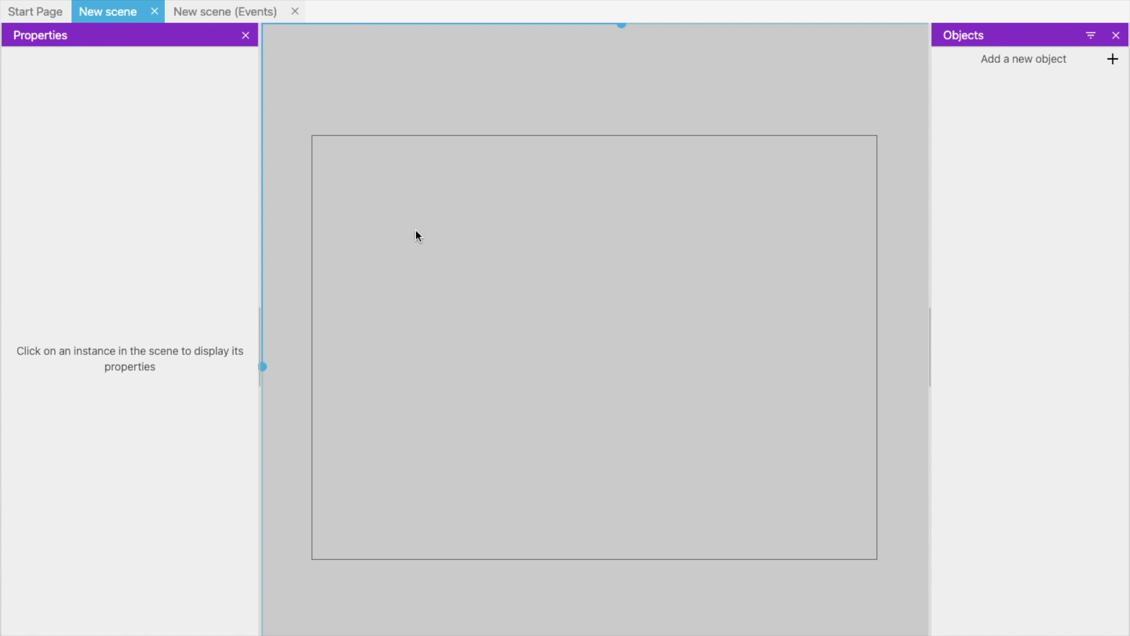
- Search the asset store for "background" and add the Grass and Tree Background tiled sprite to the game
{"action": "left_click", "coordinate": [1023, 59]}
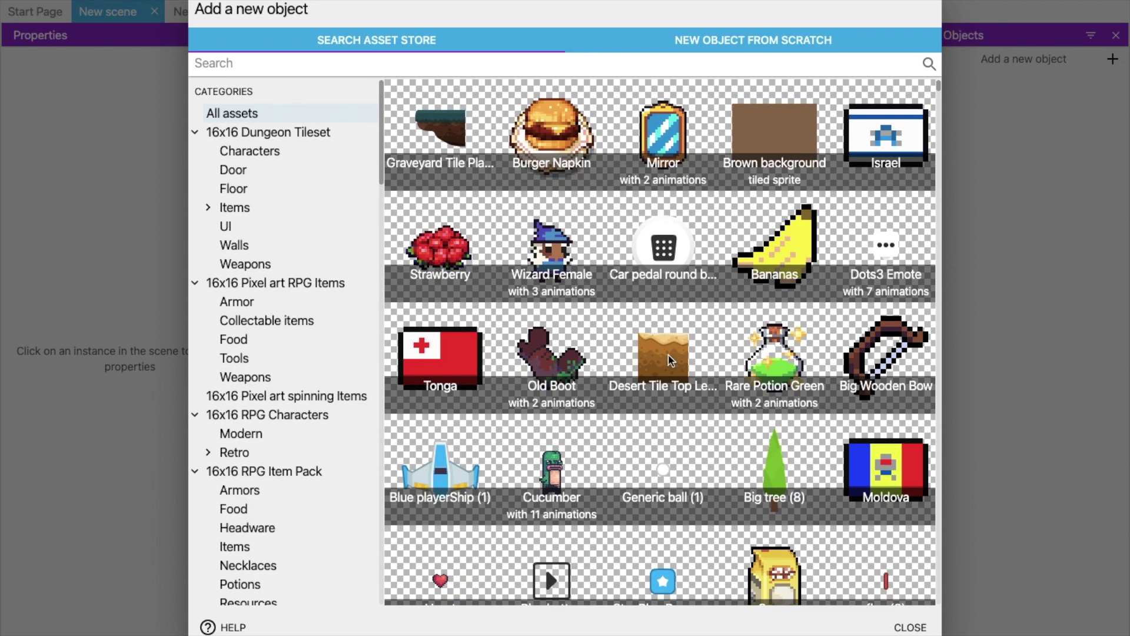
{"action": "left_click", "coordinate": [778, 42]}
{"action": "left_click", "coordinate": [252, 66]}
{"action": "type", "text": "bac"}
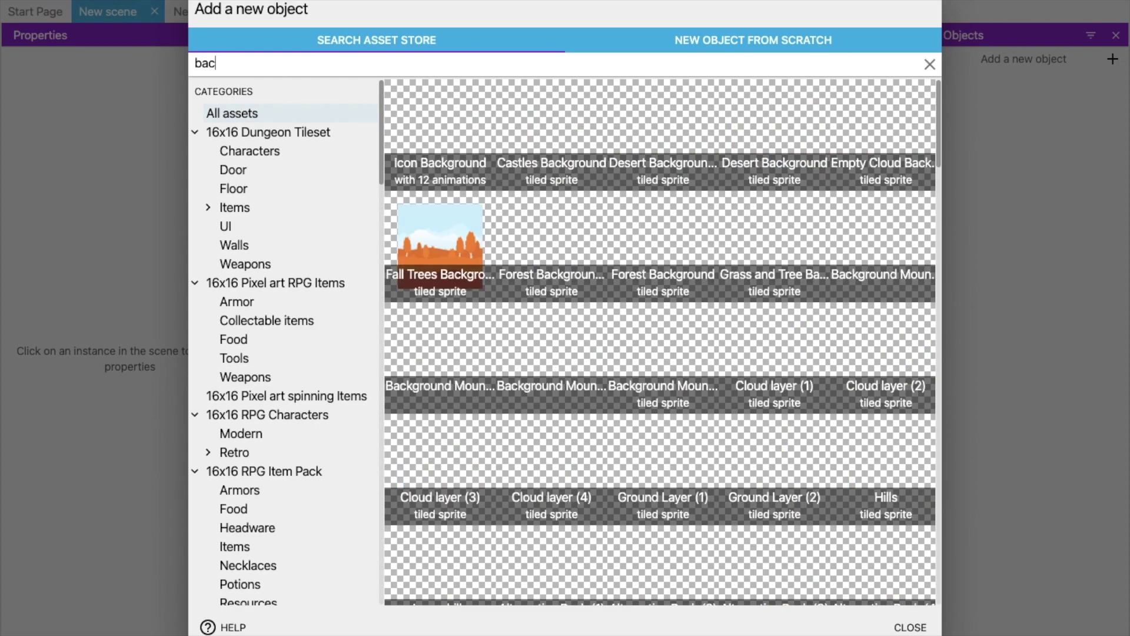
{"action": "type", "text": "kground"}
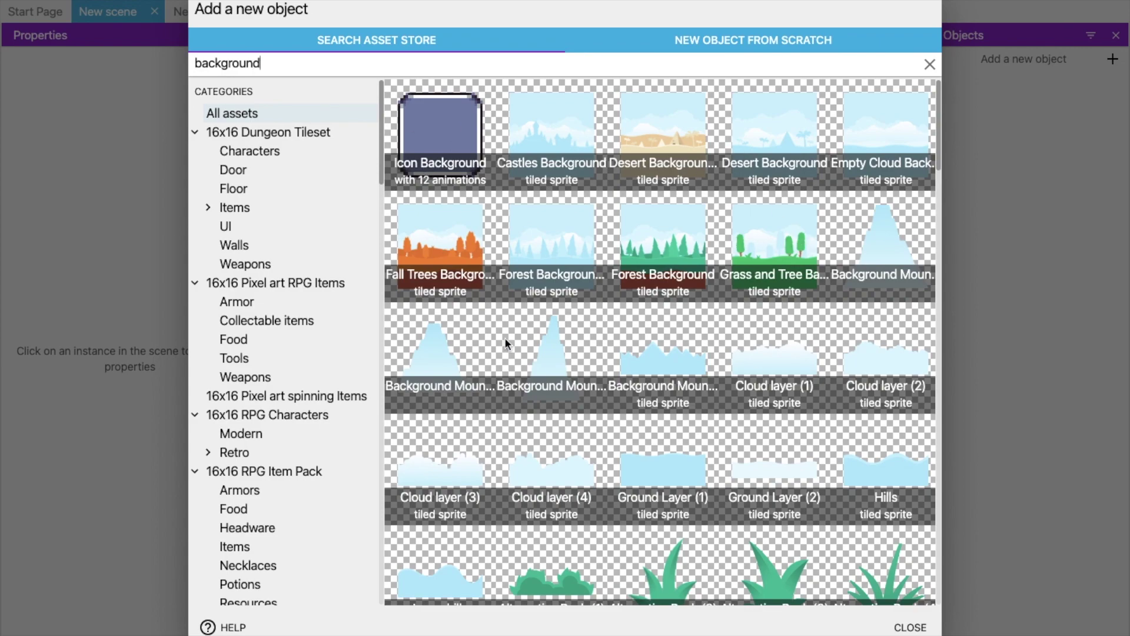
{"action": "scroll", "coordinate": [504, 338], "scroll_direction": "down", "scroll_amount": 6}
{"action": "scroll", "coordinate": [504, 337], "scroll_direction": "up", "scroll_amount": 6}
{"action": "left_click", "coordinate": [797, 248]}
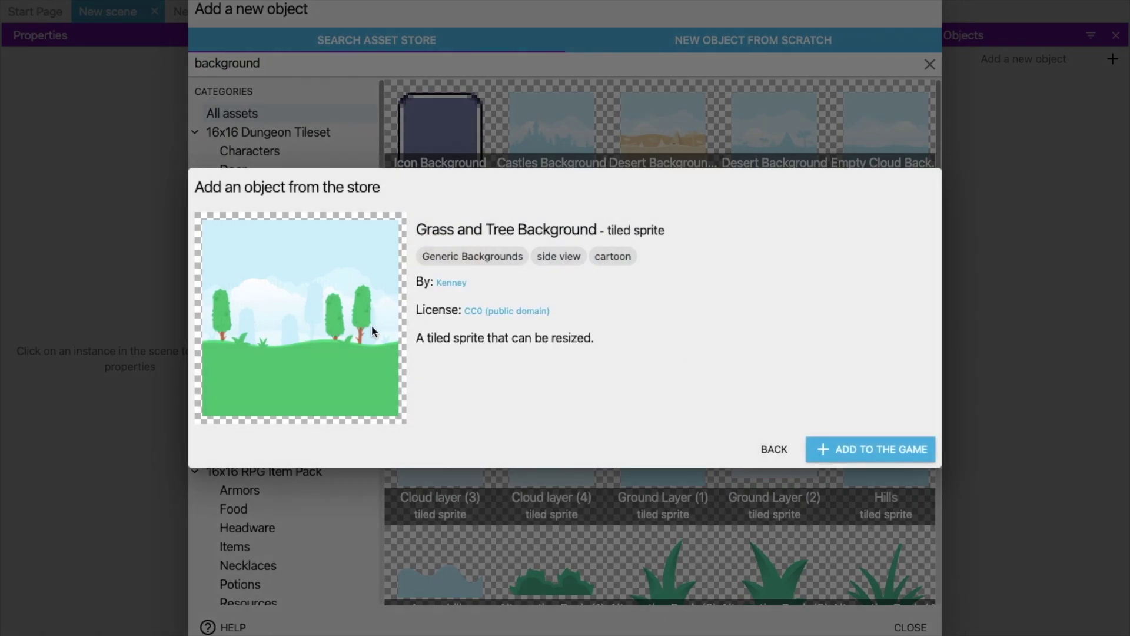
{"action": "left_click", "coordinate": [855, 450]}
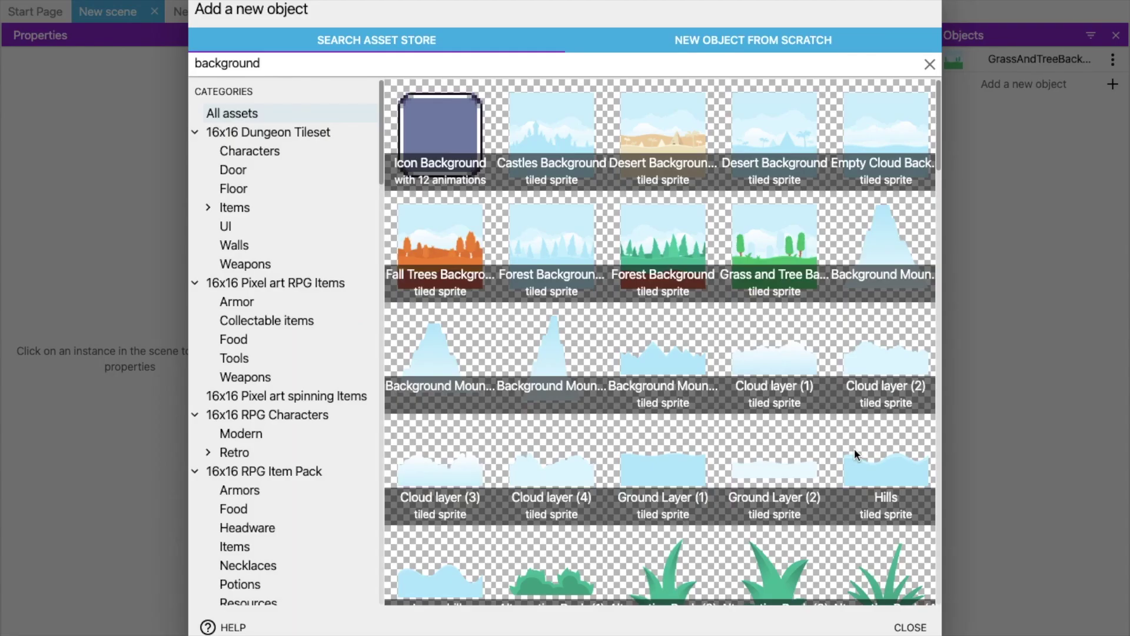
{"action": "left_click", "coordinate": [919, 626]}
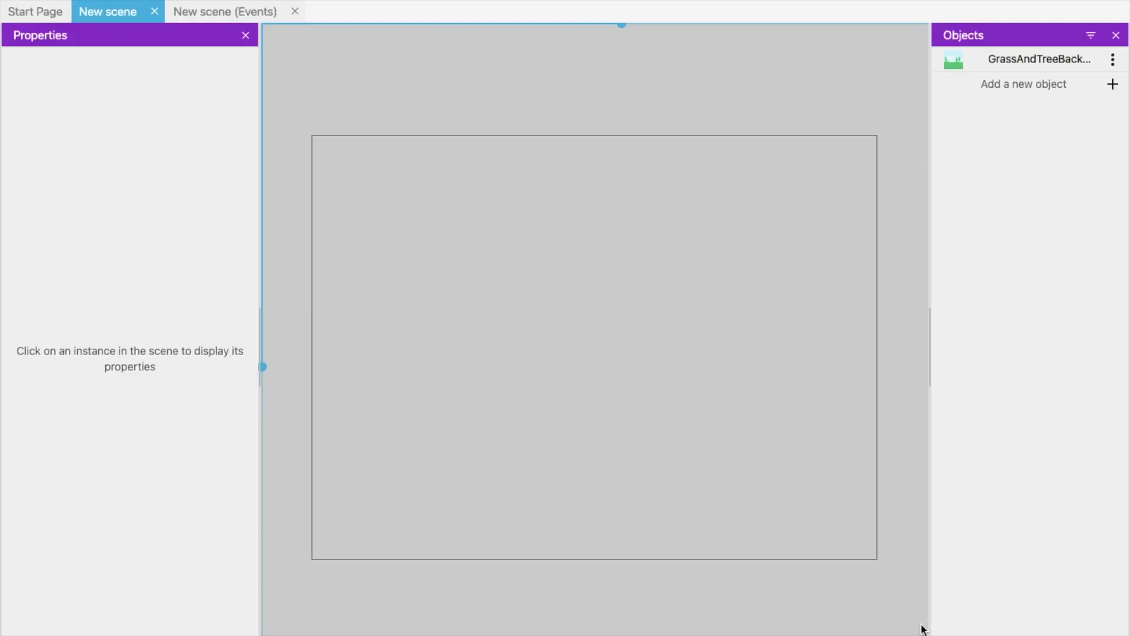
- Place the GrassAndTreeBackground object in the scene and enlarge it to about 582 by 434
{"action": "left_click", "coordinate": [1004, 59]}
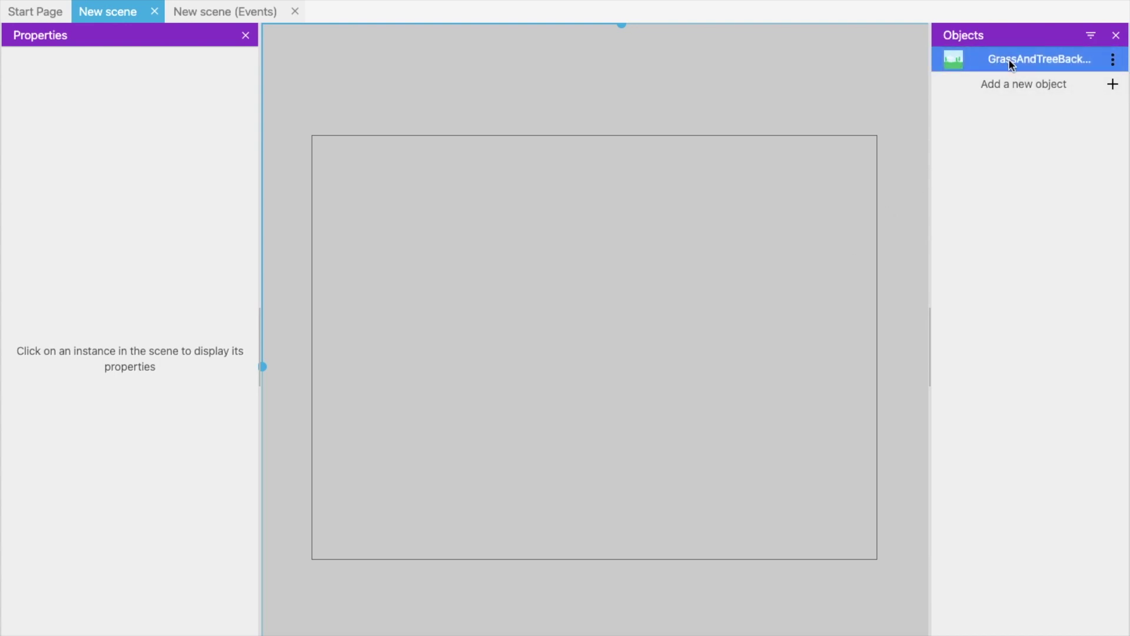
{"action": "left_click_drag", "start_coordinate": [1011, 64], "coordinate": [469, 254]}
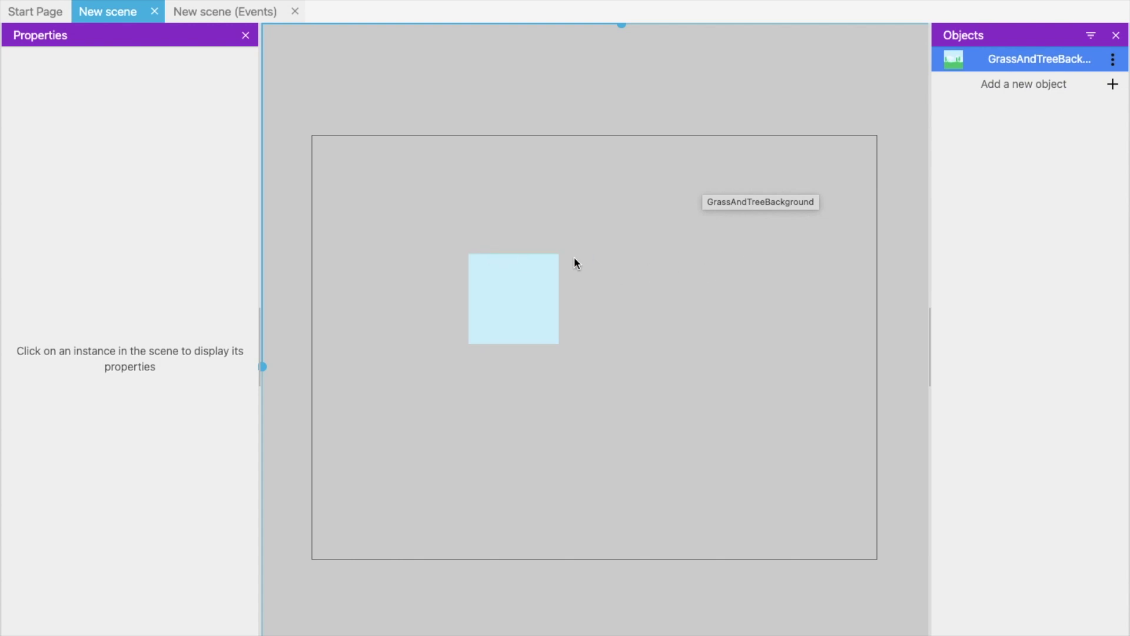
{"action": "left_click", "coordinate": [521, 306]}
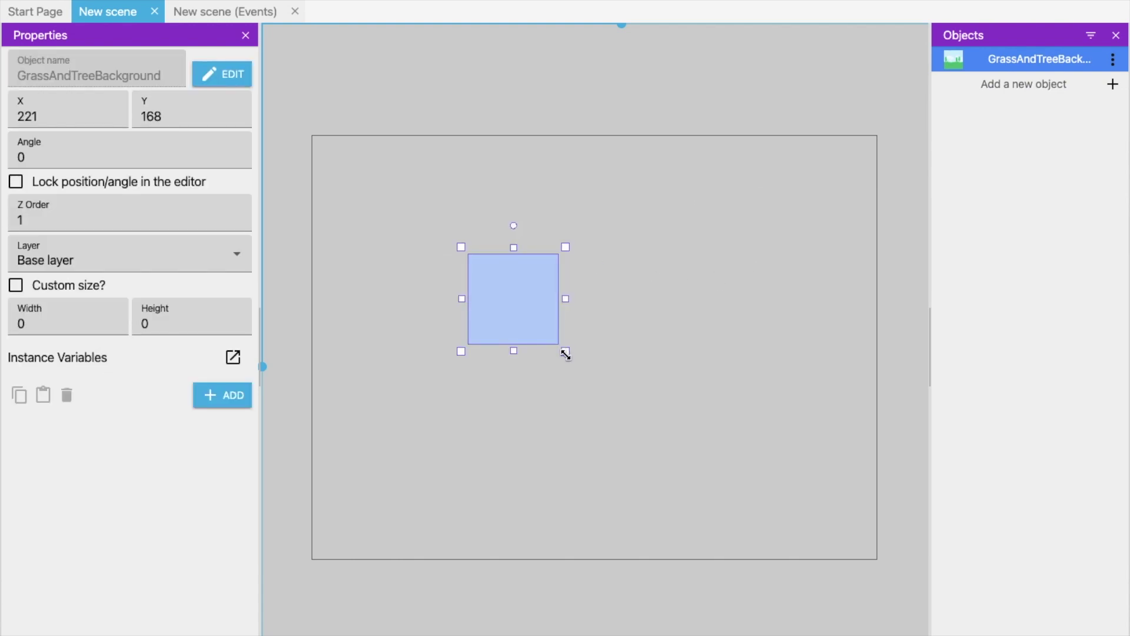
{"action": "left_click_drag", "start_coordinate": [566, 354], "coordinate": [891, 574]}
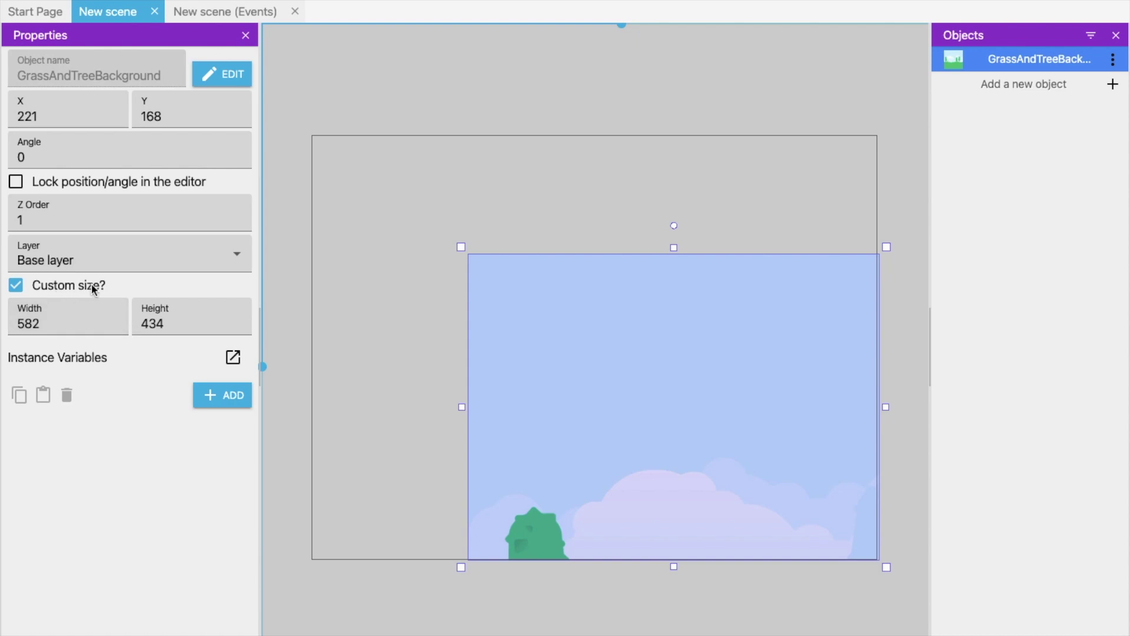
- Set the background instance's height to 500 and its width to 700
{"action": "double_click", "coordinate": [177, 325]}
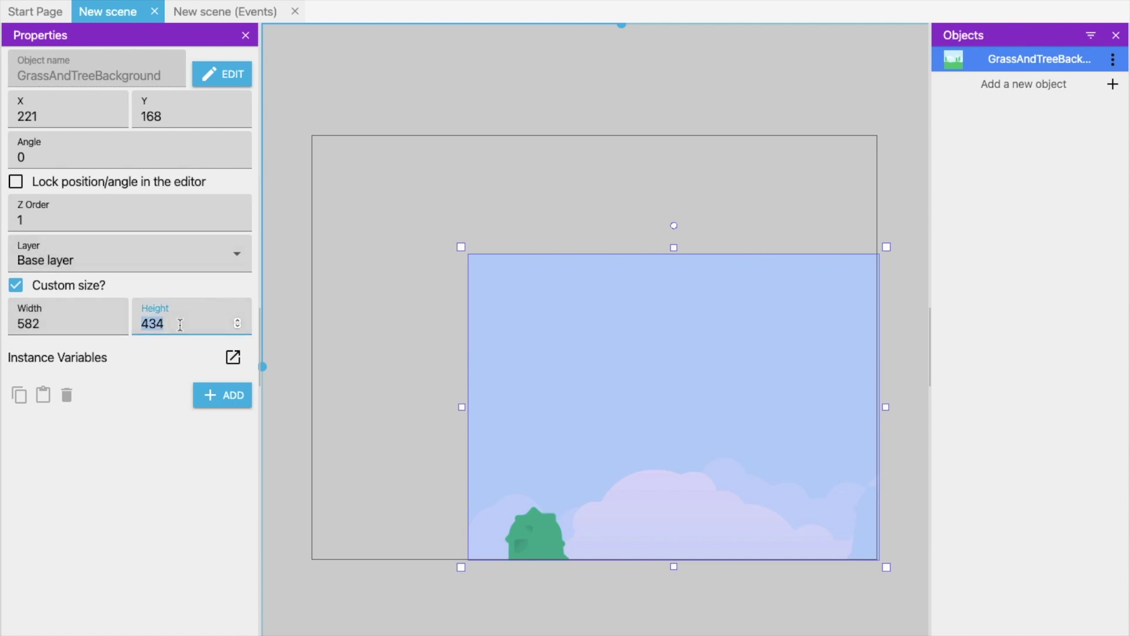
{"action": "type", "text": "500"}
{"action": "double_click", "coordinate": [31, 318]}
{"action": "type", "text": "700"}
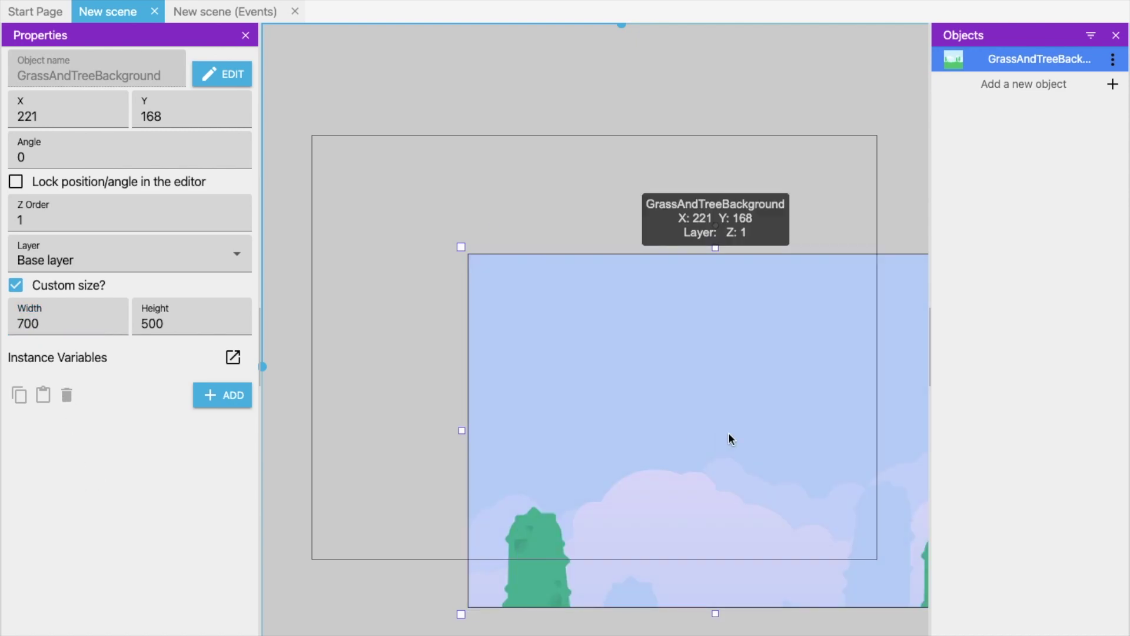
- Enlarge the background to about 1073 by 730 and position it at about X -23, Y -94, covering the whole game frame
{"action": "left_click_drag", "start_coordinate": [668, 386], "coordinate": [491, 229]}
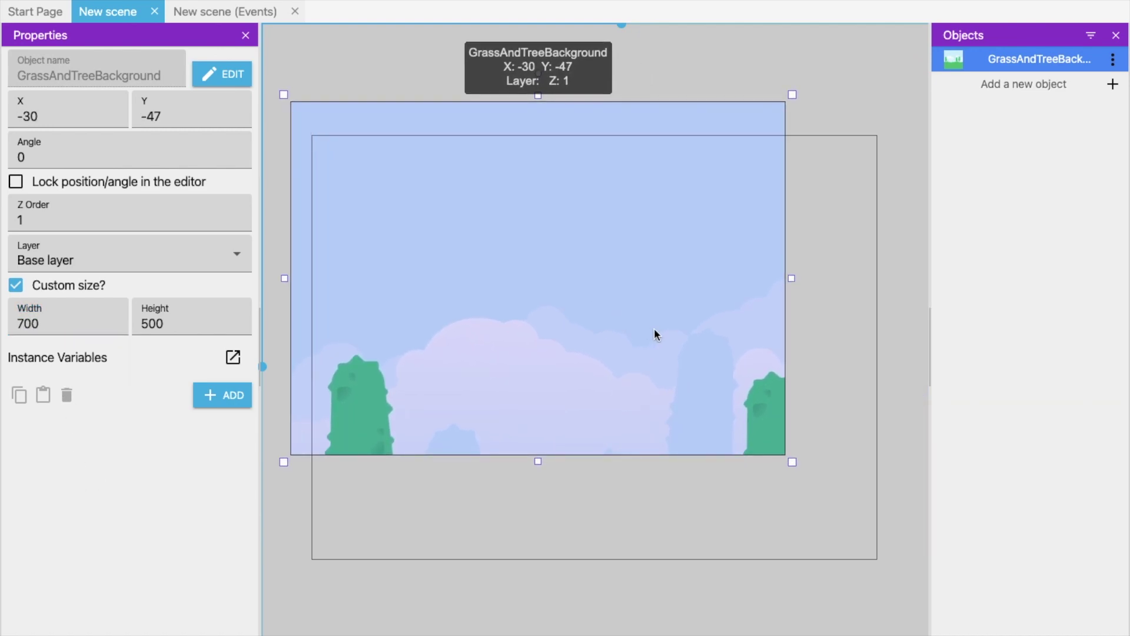
{"action": "left_click_drag", "start_coordinate": [793, 463], "coordinate": [1050, 617]}
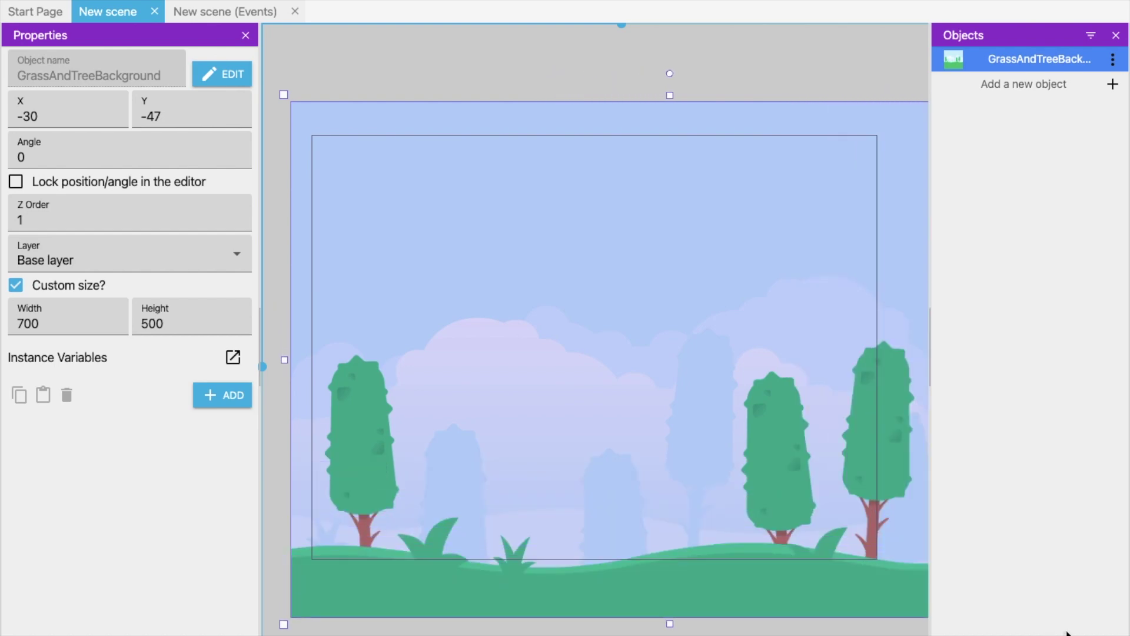
{"action": "left_click_drag", "start_coordinate": [712, 433], "coordinate": [718, 380]}
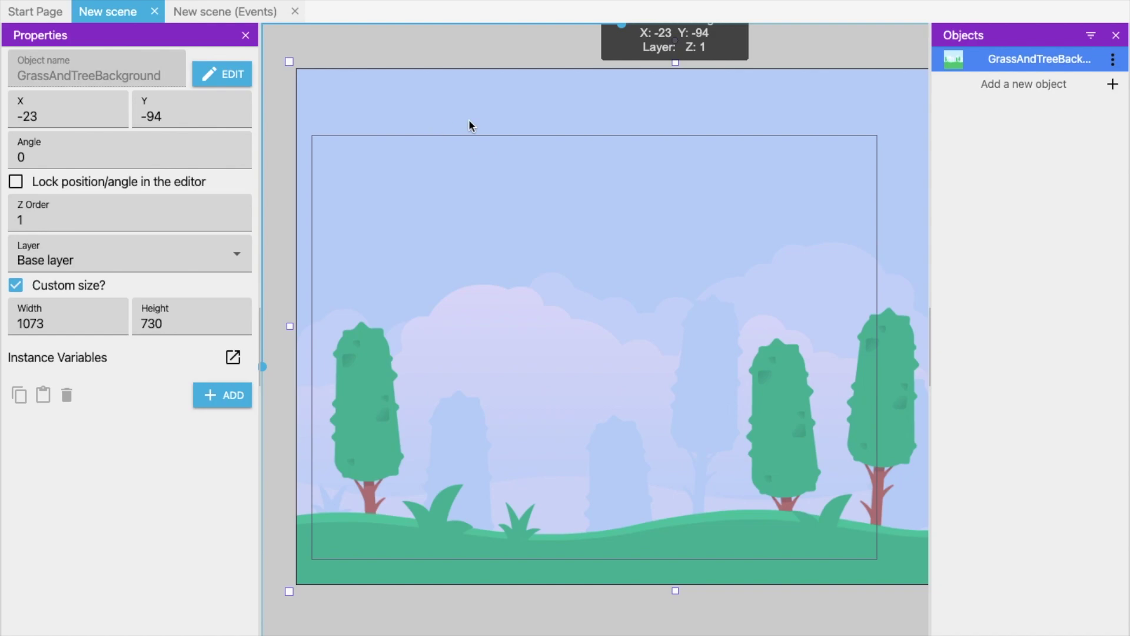
{"action": "key", "text": "Escape"}
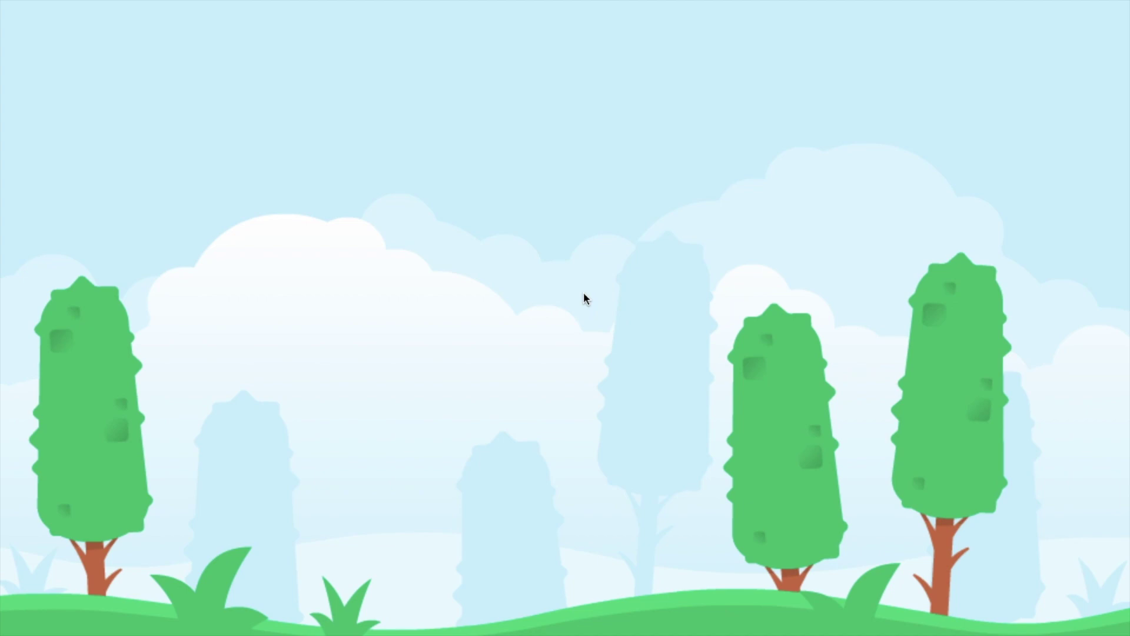
- Close the preview, clear the asset store search and add the Adventure Girl character from all assets to the game
{"action": "left_click", "coordinate": [13, 5]}
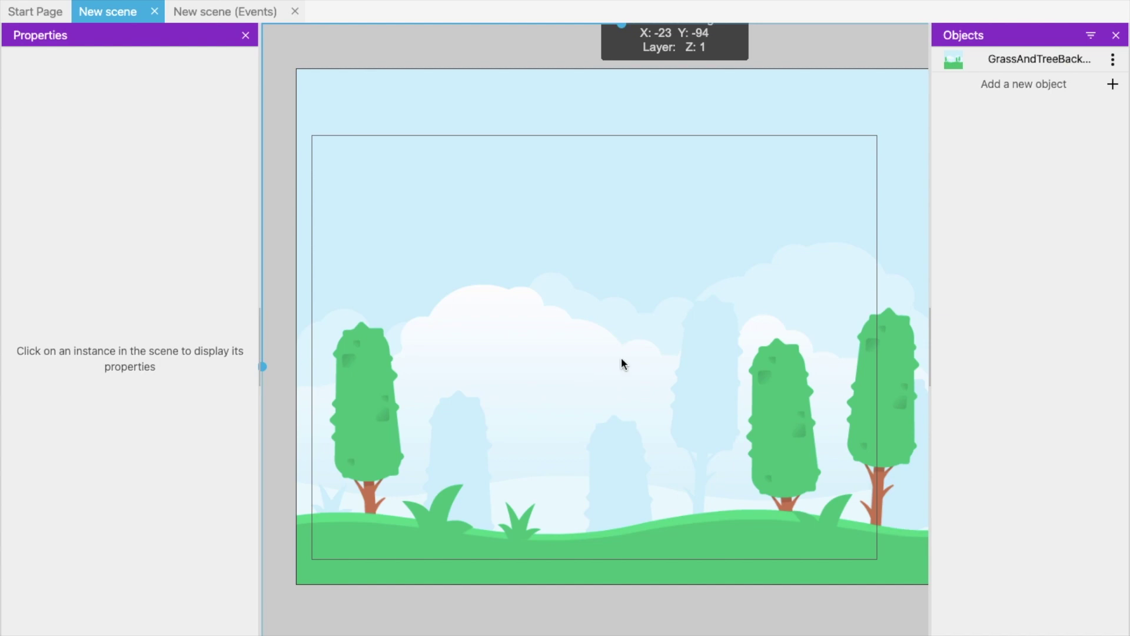
{"action": "left_click", "coordinate": [1030, 86]}
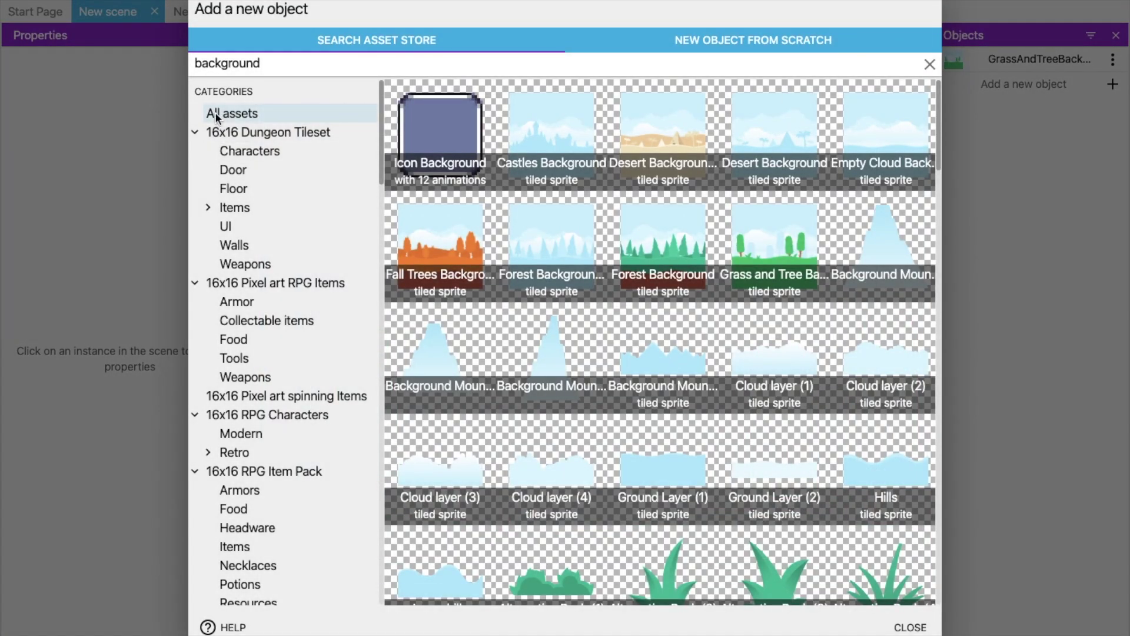
{"action": "left_click", "coordinate": [268, 152]}
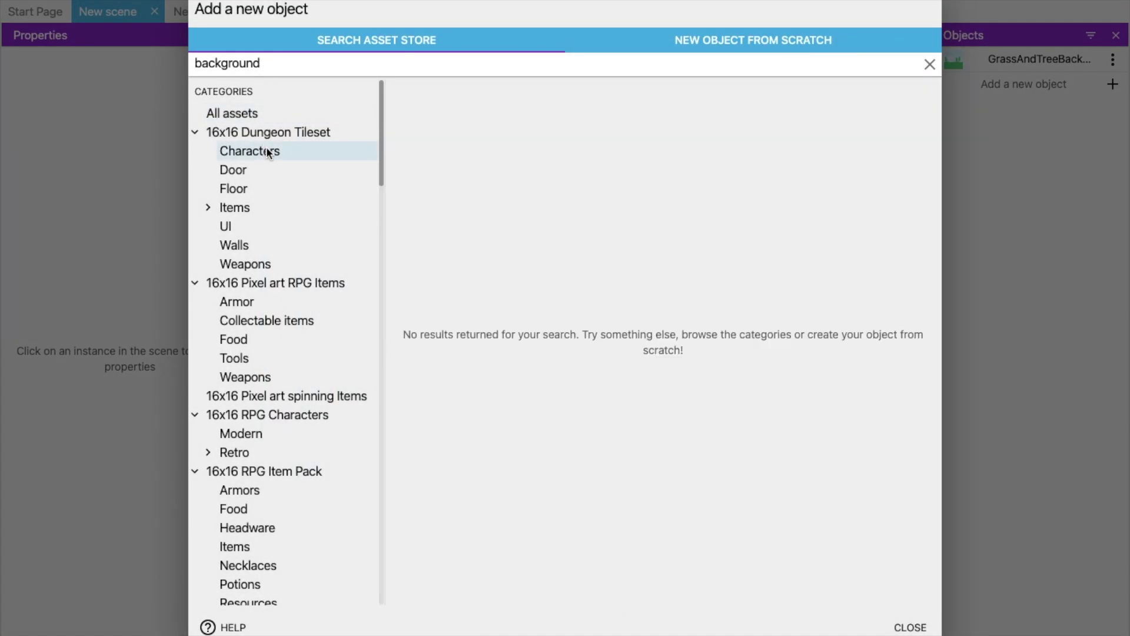
{"action": "double_click", "coordinate": [229, 64]}
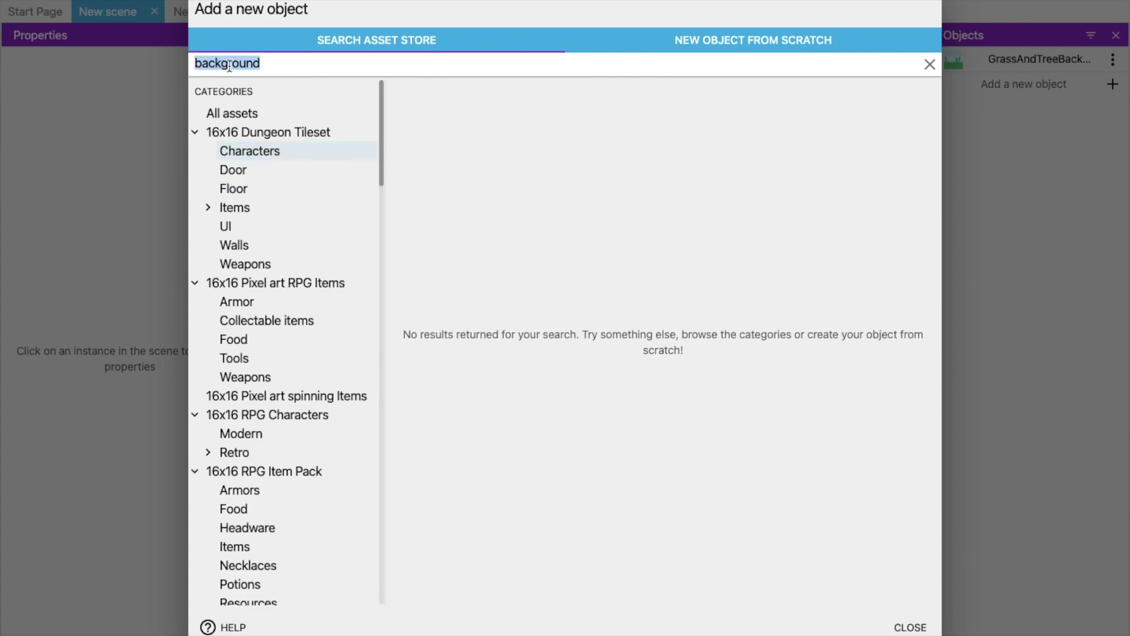
{"action": "key", "text": "BackSpace"}
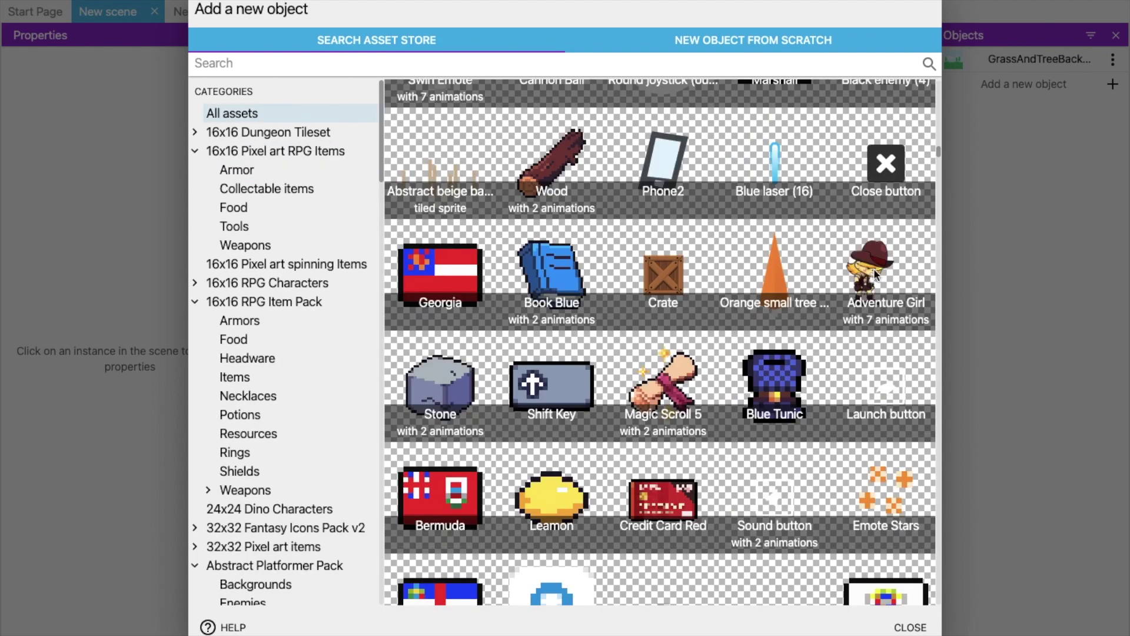
{"action": "left_click", "coordinate": [874, 268]}
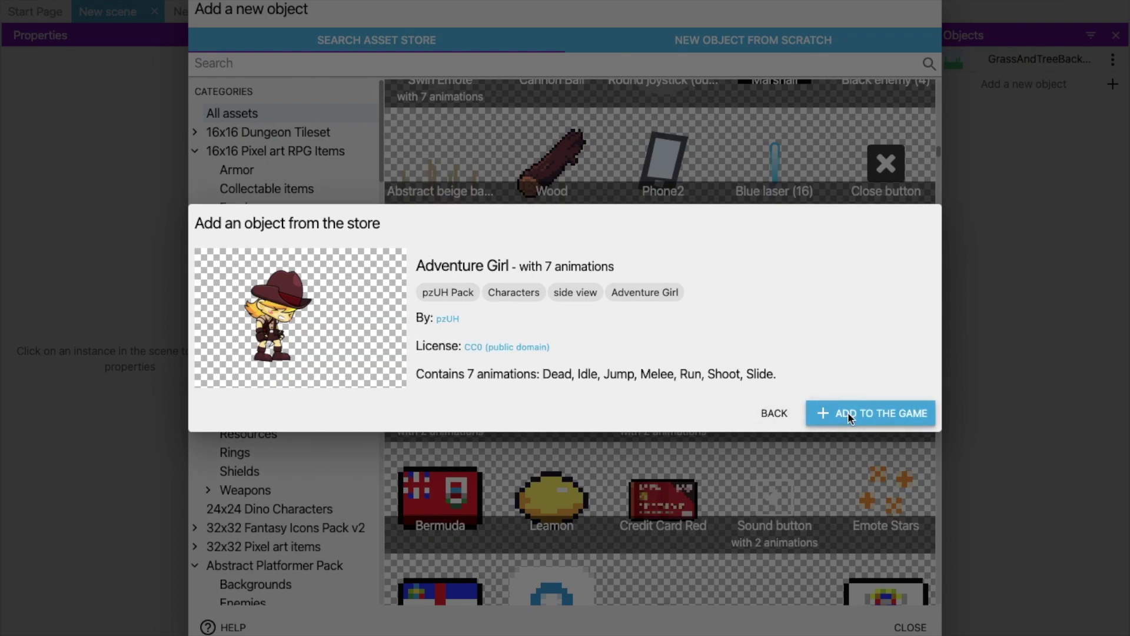
{"action": "left_click", "coordinate": [857, 413]}
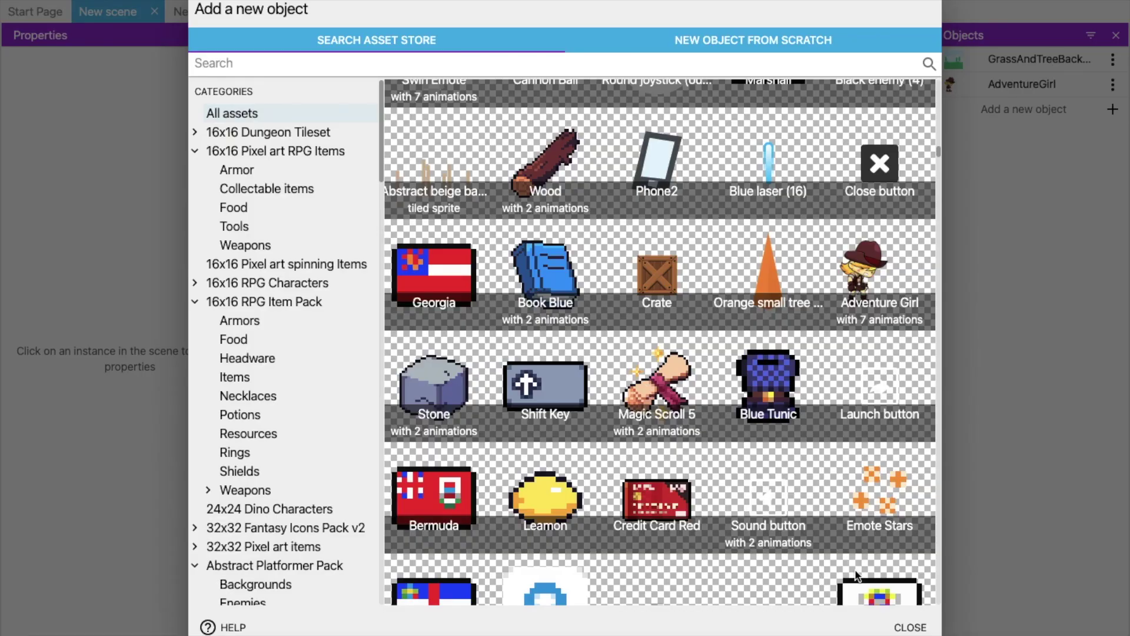
{"action": "left_click", "coordinate": [910, 627]}
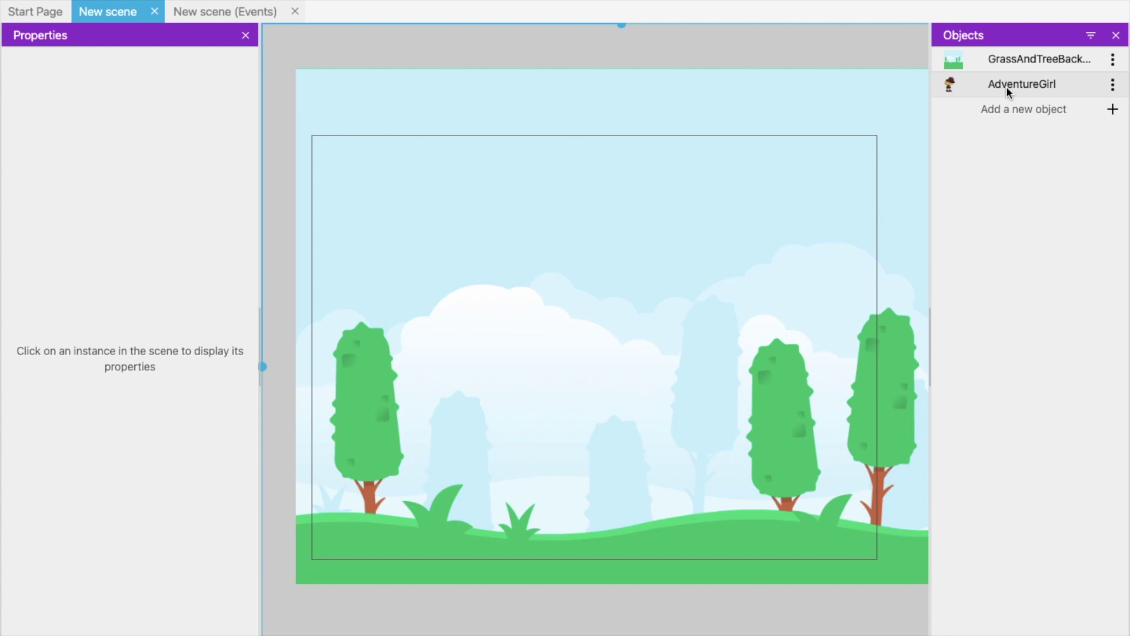
- Place AdventureGirl in the scene and stand her on the grass at about X 78, Y 468
{"action": "left_click_drag", "start_coordinate": [1006, 86], "coordinate": [548, 296]}
{"action": "left_click_drag", "start_coordinate": [591, 349], "coordinate": [351, 556]}
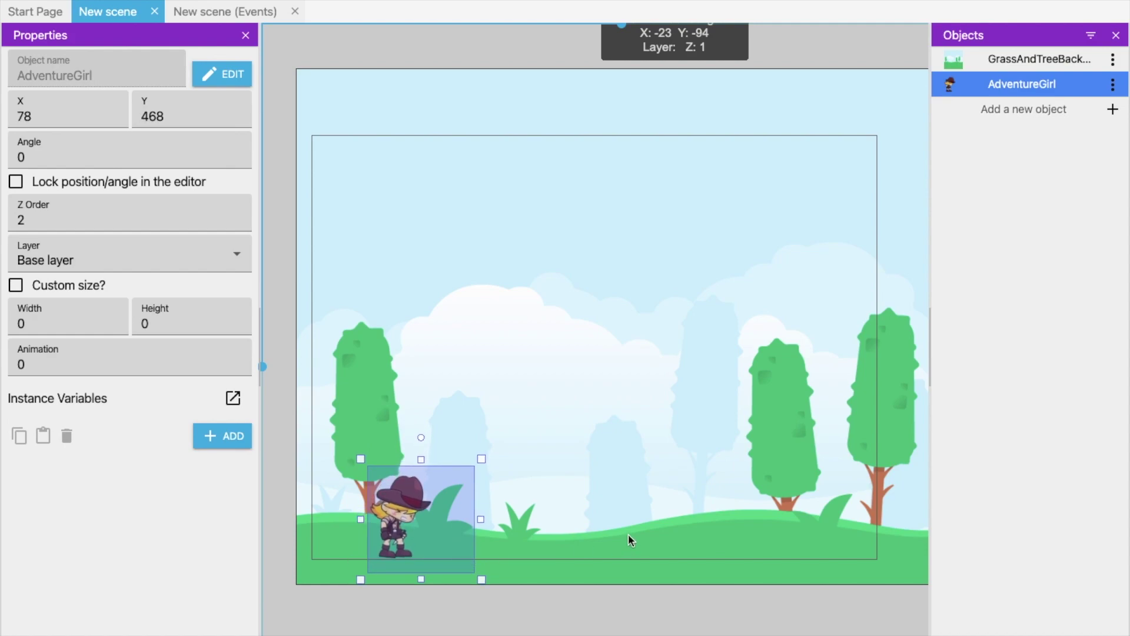
{"action": "scroll", "coordinate": [627, 533], "scroll_direction": "up", "scroll_amount": 2, "text": "ctrl"}
{"action": "scroll", "coordinate": [628, 533], "scroll_direction": "down", "scroll_amount": 1}
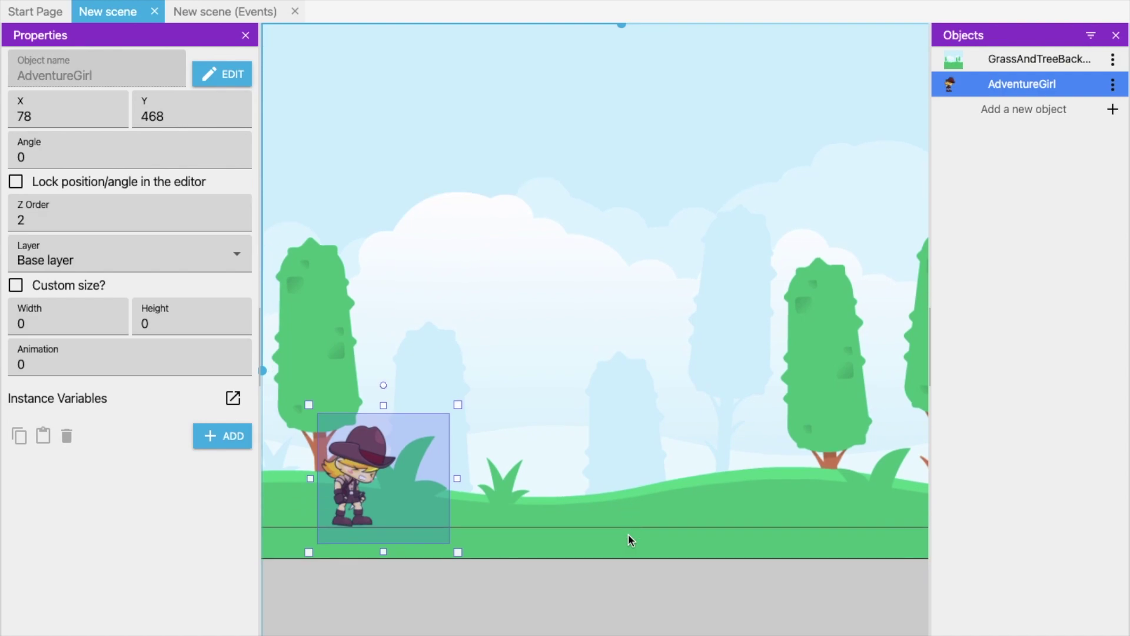
{"action": "scroll", "coordinate": [627, 533], "scroll_direction": "down", "scroll_amount": 1}
{"action": "left_click", "coordinate": [553, 568]}
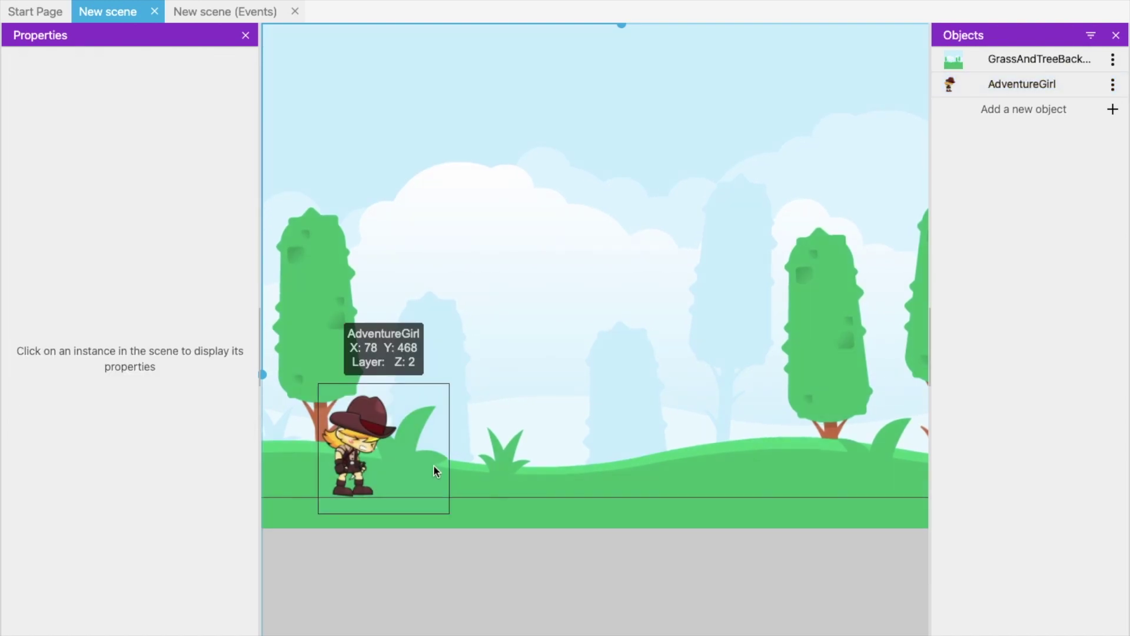
- Preview the game before and after raising AdventureGirl to about Y 301, and return her to the grass at about X 94, Y 466
{"action": "left_click", "coordinate": [94, 1]}
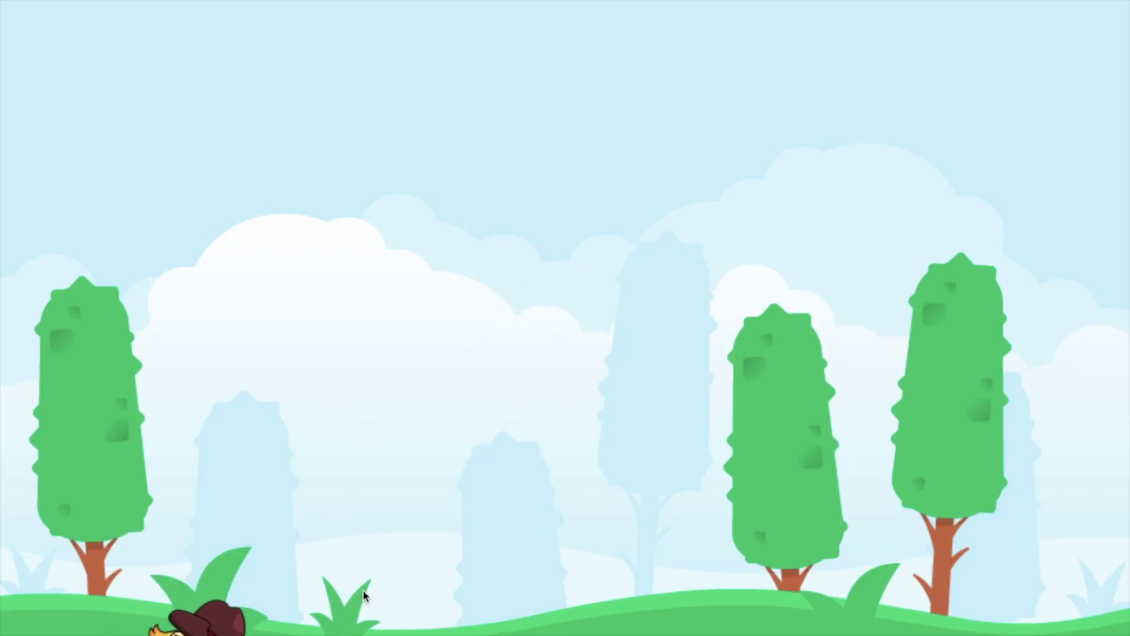
{"action": "left_click", "coordinate": [16, 6]}
{"action": "left_click_drag", "start_coordinate": [373, 441], "coordinate": [390, 304]}
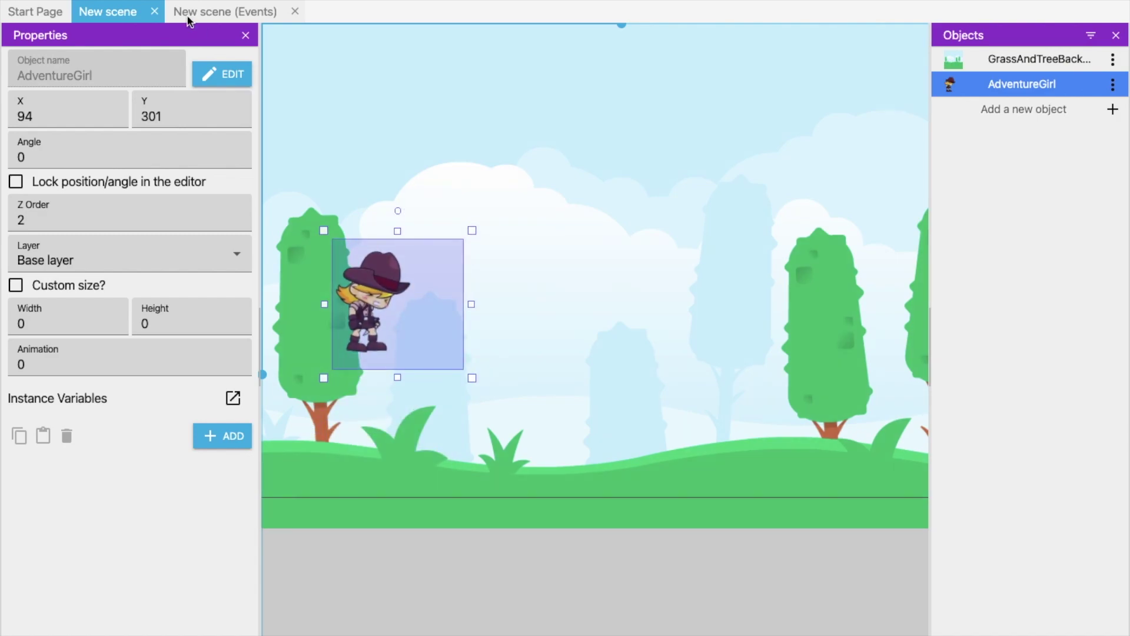
{"action": "key", "text": "F5"}
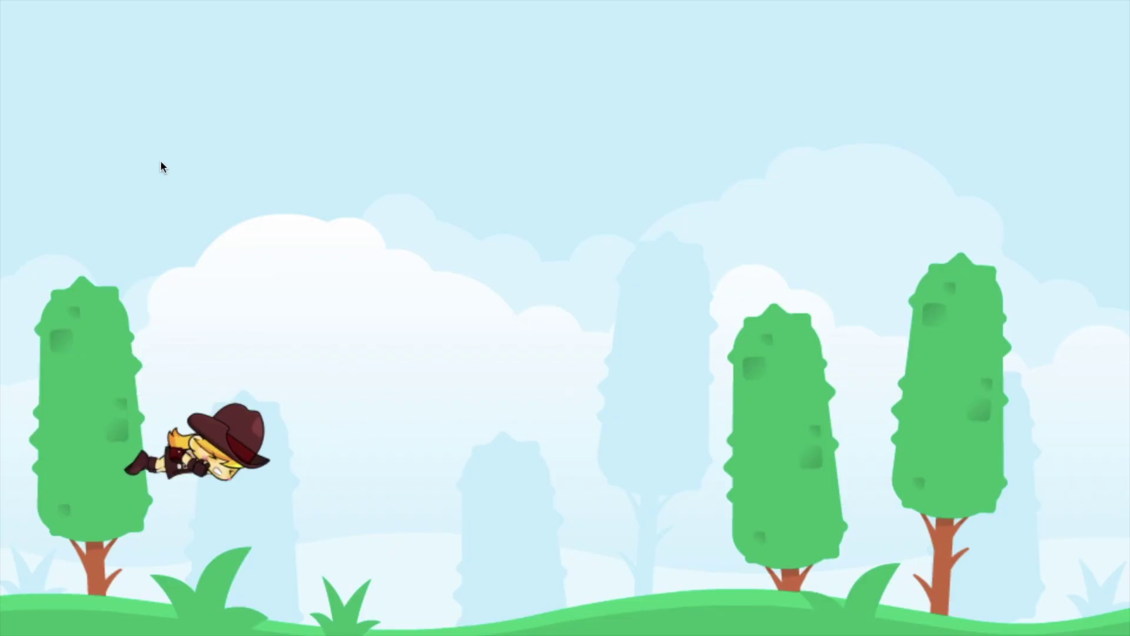
{"action": "left_click", "coordinate": [15, 7]}
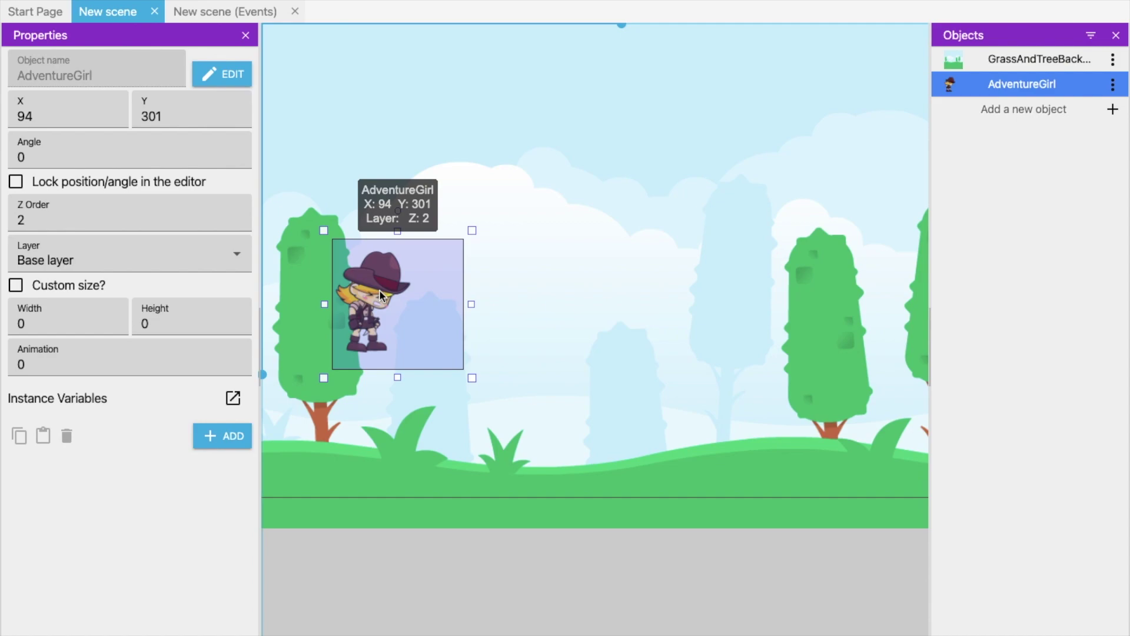
{"action": "left_click_drag", "start_coordinate": [380, 289], "coordinate": [381, 464]}
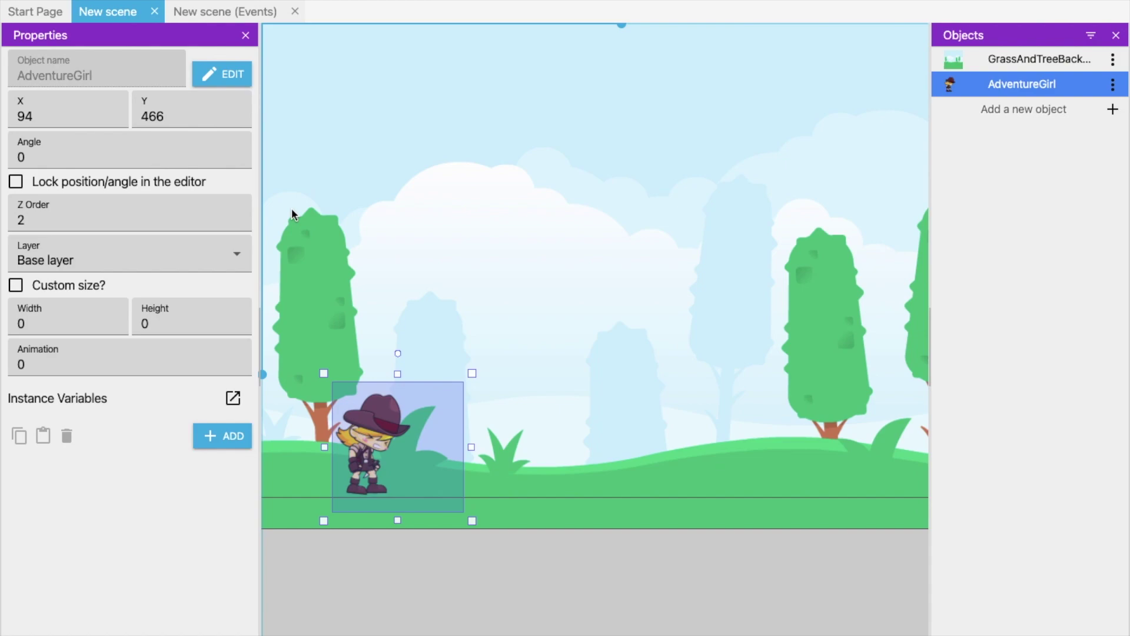
- Add a first event to the scene's events with the condition "At the beginning of the scene"
{"action": "left_click", "coordinate": [246, 12]}
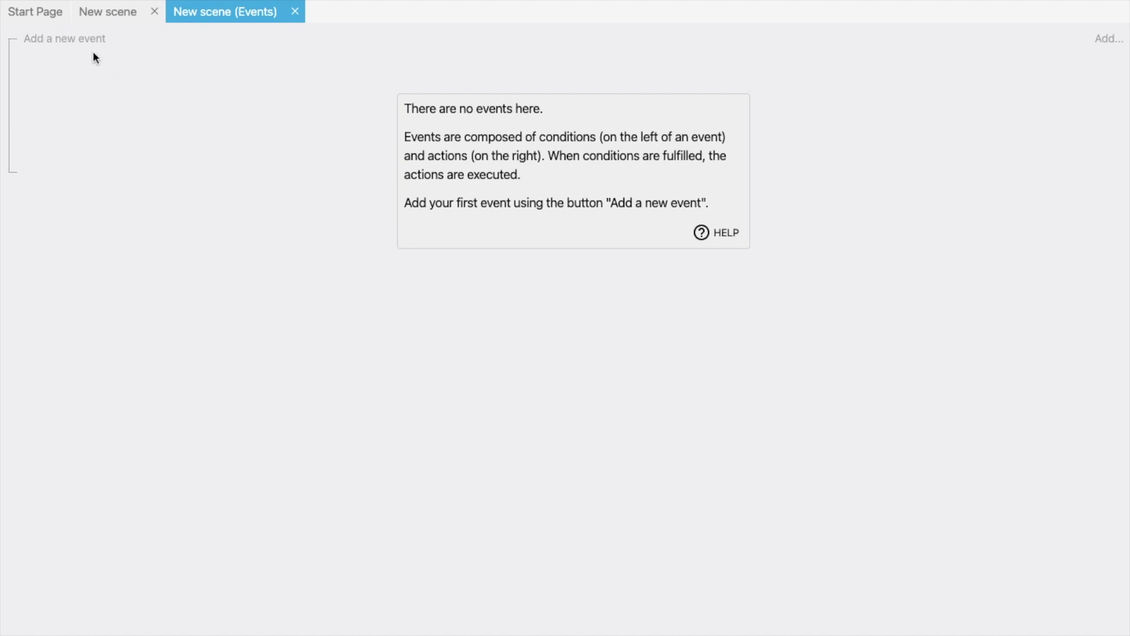
{"action": "left_click", "coordinate": [68, 39]}
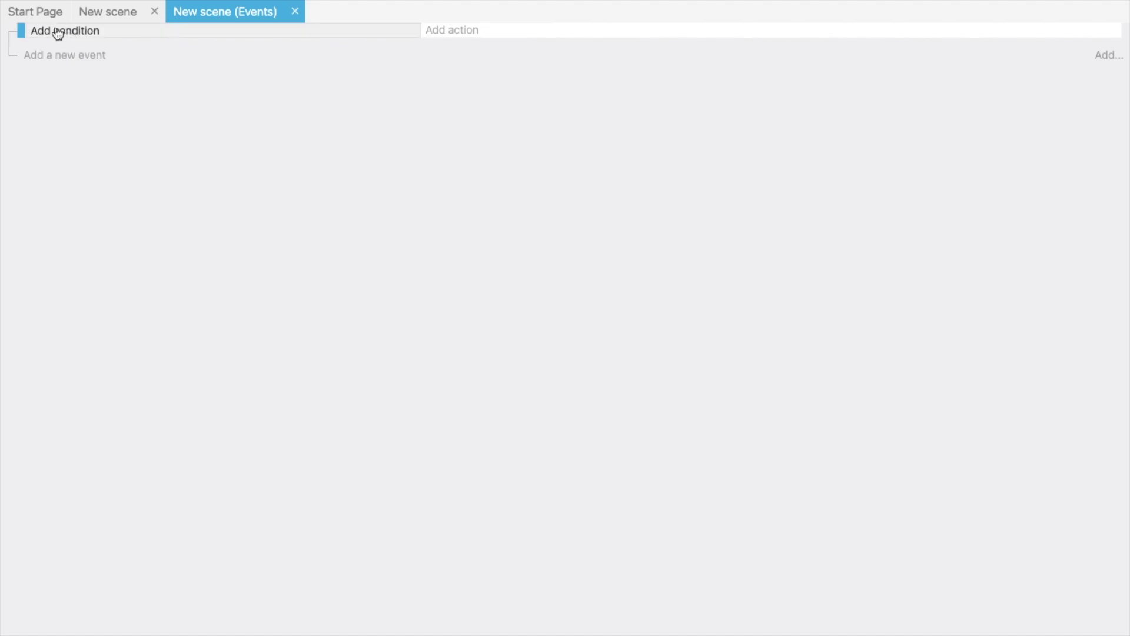
{"action": "left_click", "coordinate": [58, 32]}
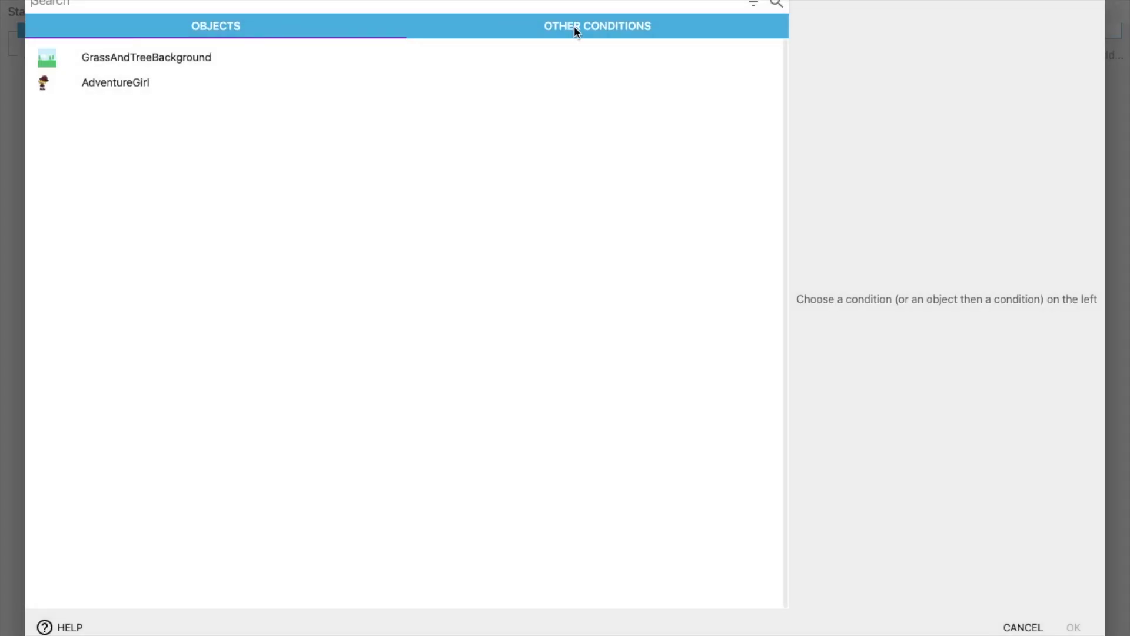
{"action": "left_click", "coordinate": [600, 29]}
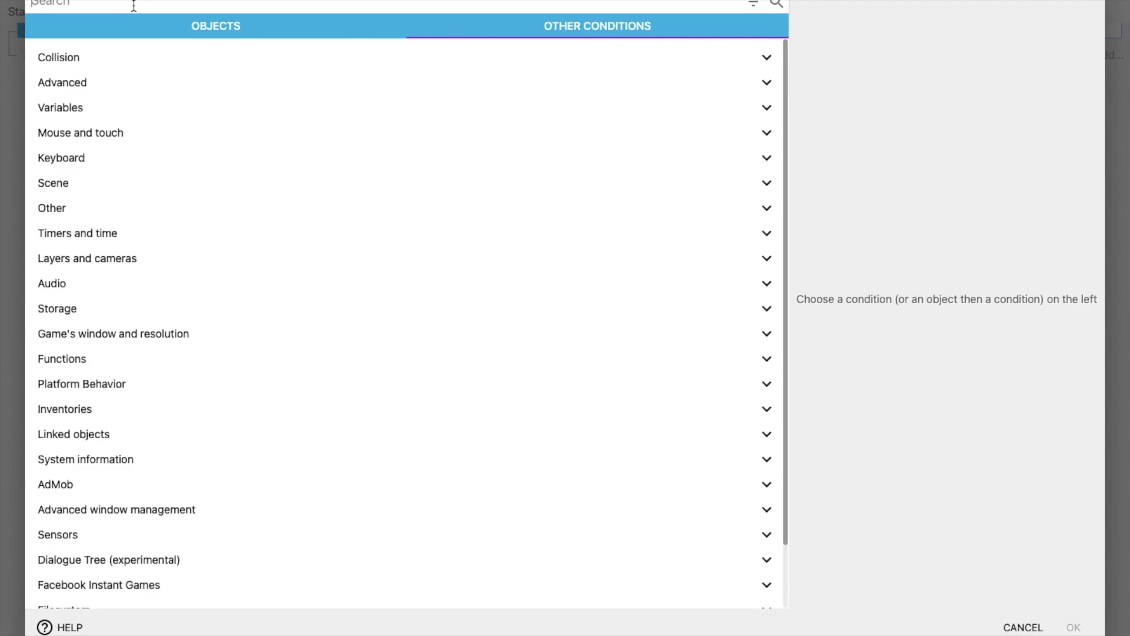
{"action": "type", "text": "at"}
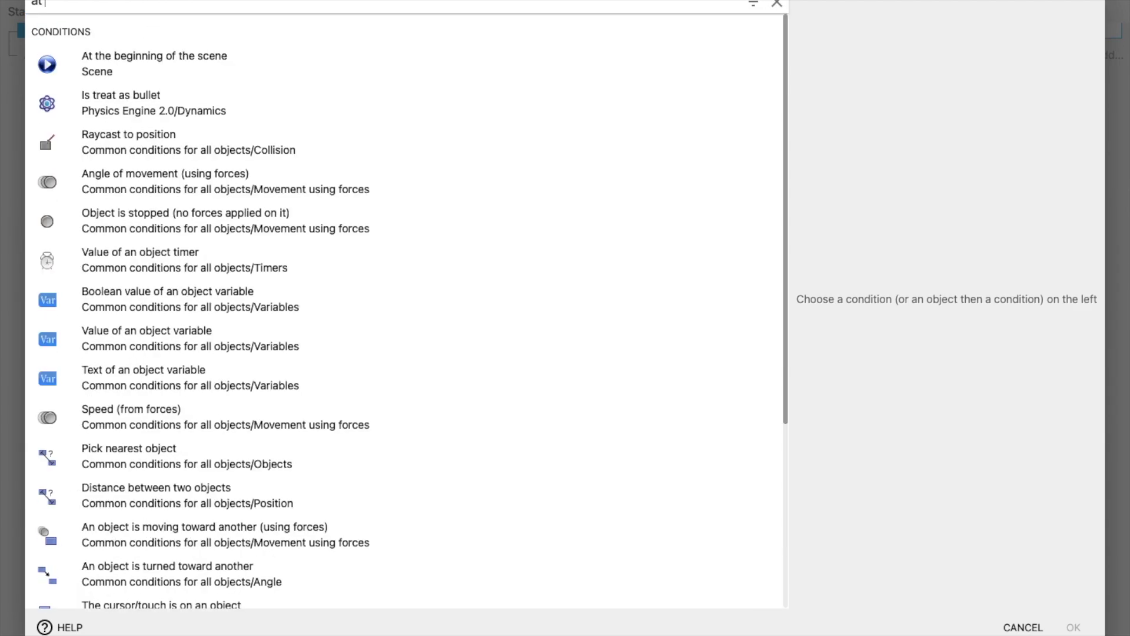
{"action": "left_click", "coordinate": [158, 66]}
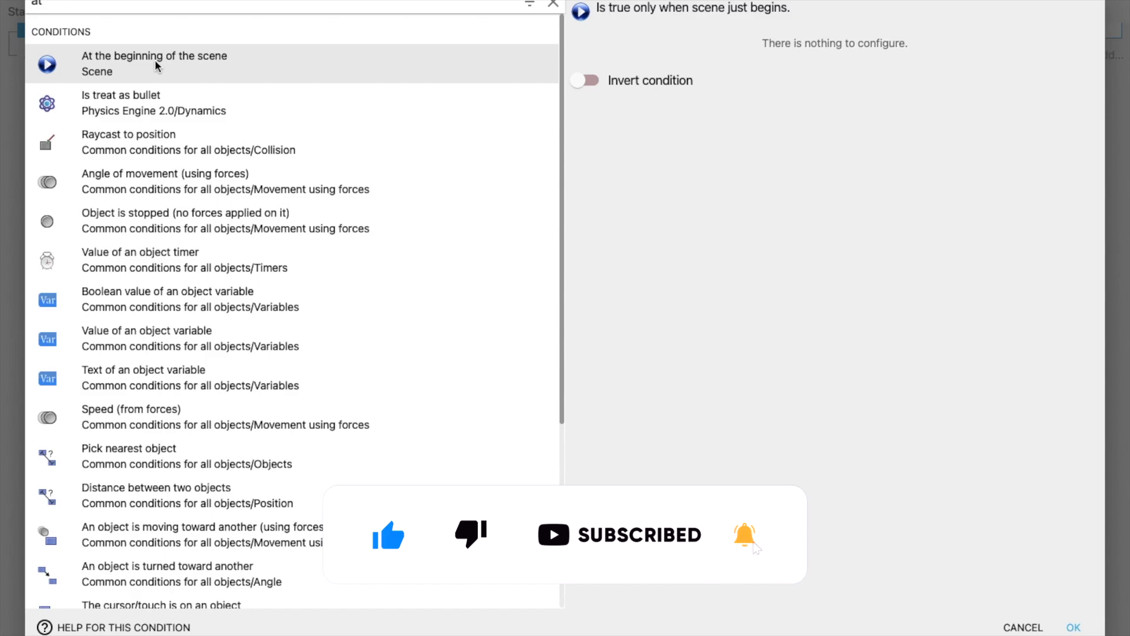
{"action": "key", "text": "Return"}
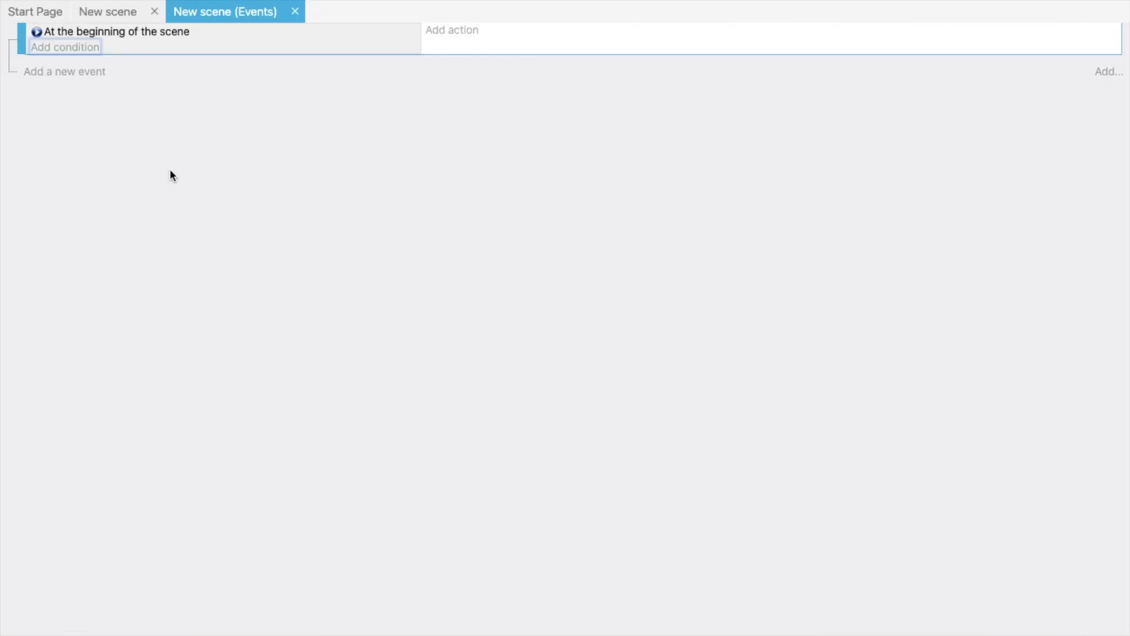
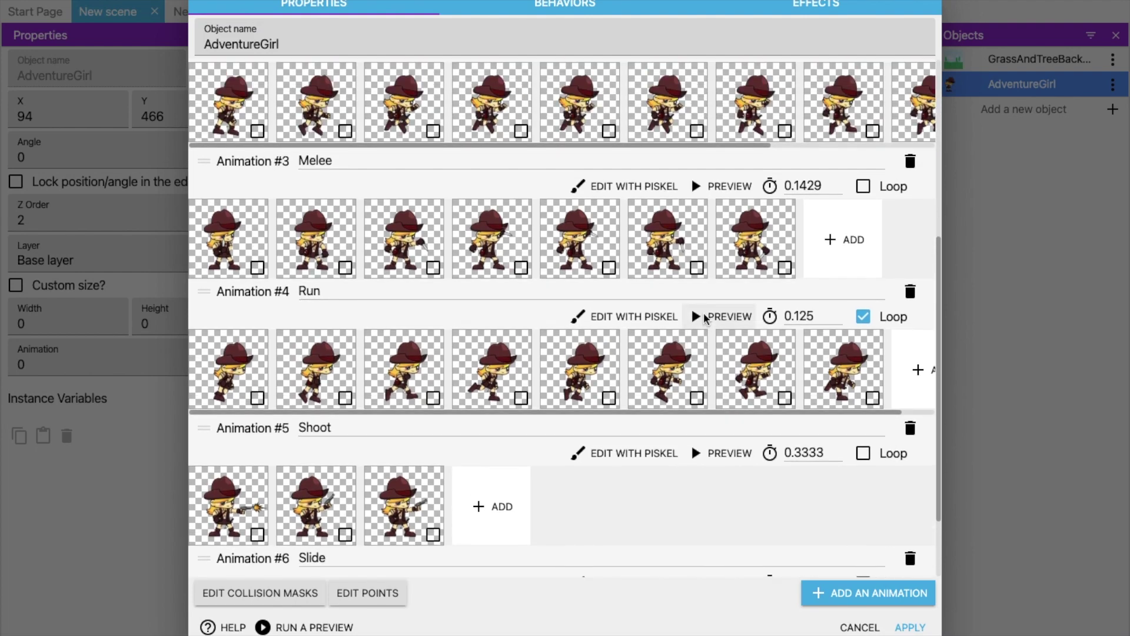
- Preview AdventureGirl's Run animation and look through her animations from Dead to Slide for their names
{"action": "left_click", "coordinate": [704, 313]}
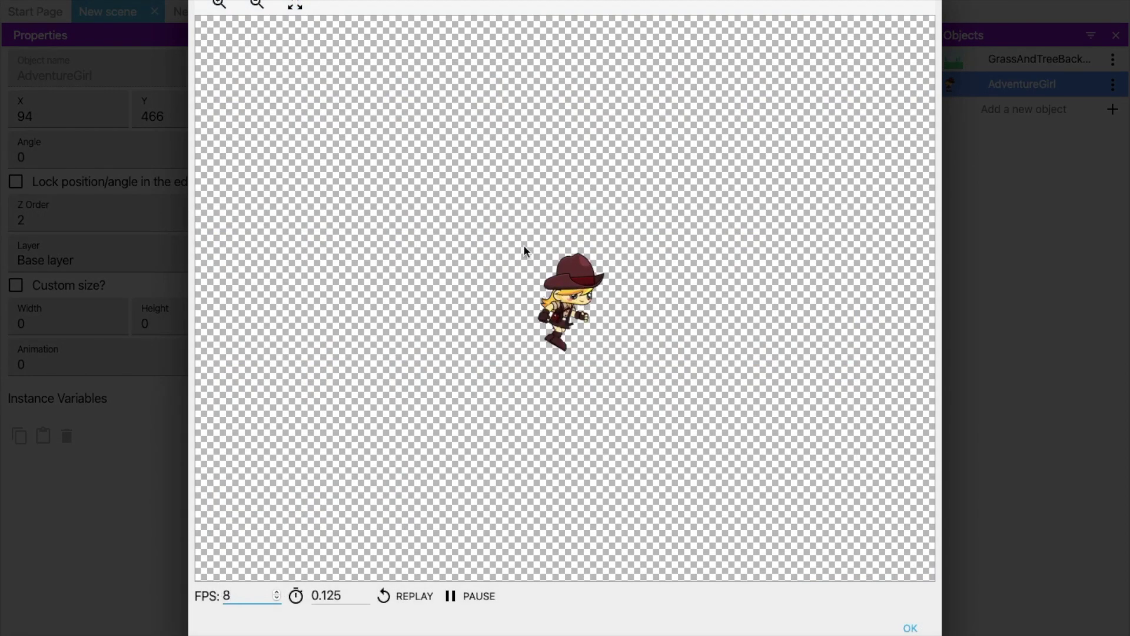
{"action": "left_click", "coordinate": [910, 628]}
{"action": "scroll", "coordinate": [500, 298], "scroll_direction": "up", "scroll_amount": 6}
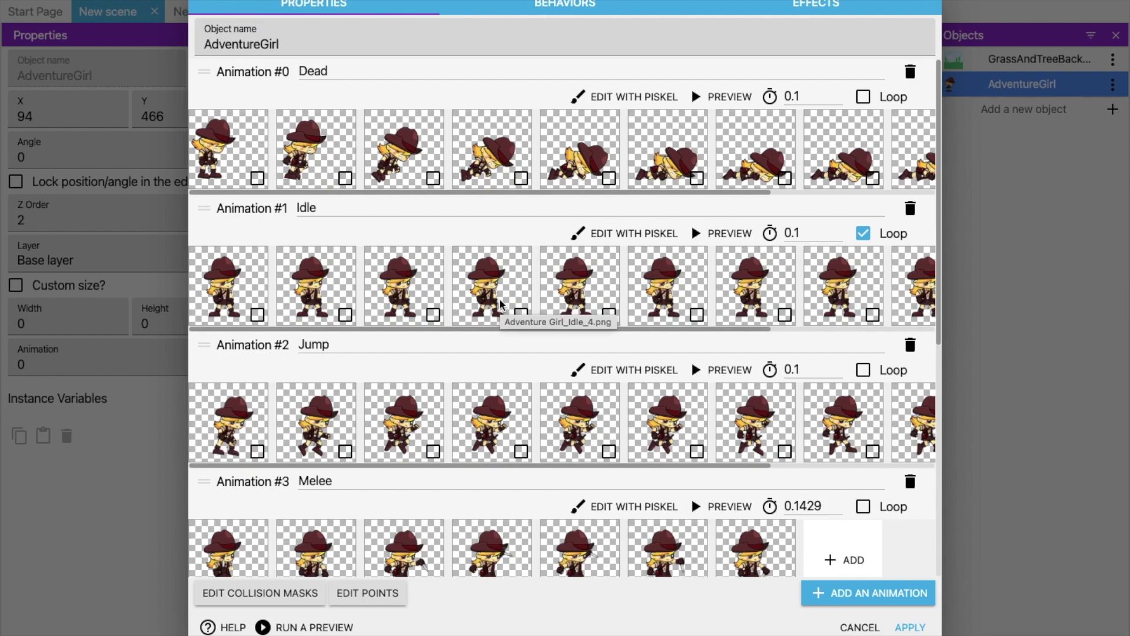
{"action": "scroll", "coordinate": [499, 300], "scroll_direction": "down", "scroll_amount": 2}
{"action": "scroll", "coordinate": [500, 303], "scroll_direction": "down", "scroll_amount": 5}
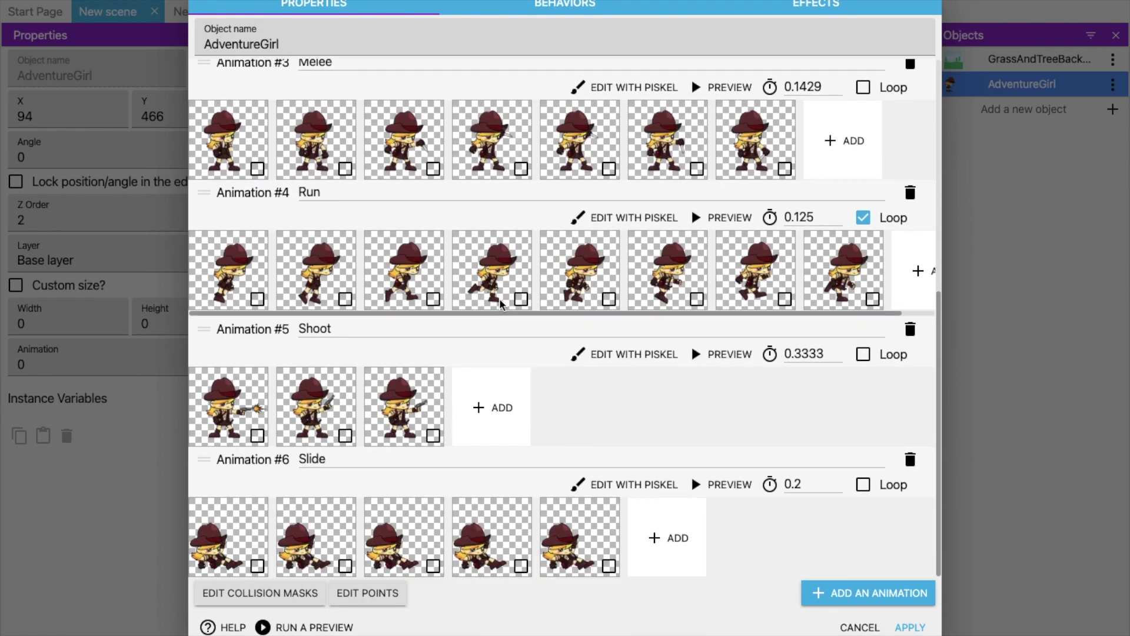
{"action": "scroll", "coordinate": [493, 398], "scroll_direction": "up", "scroll_amount": 5}
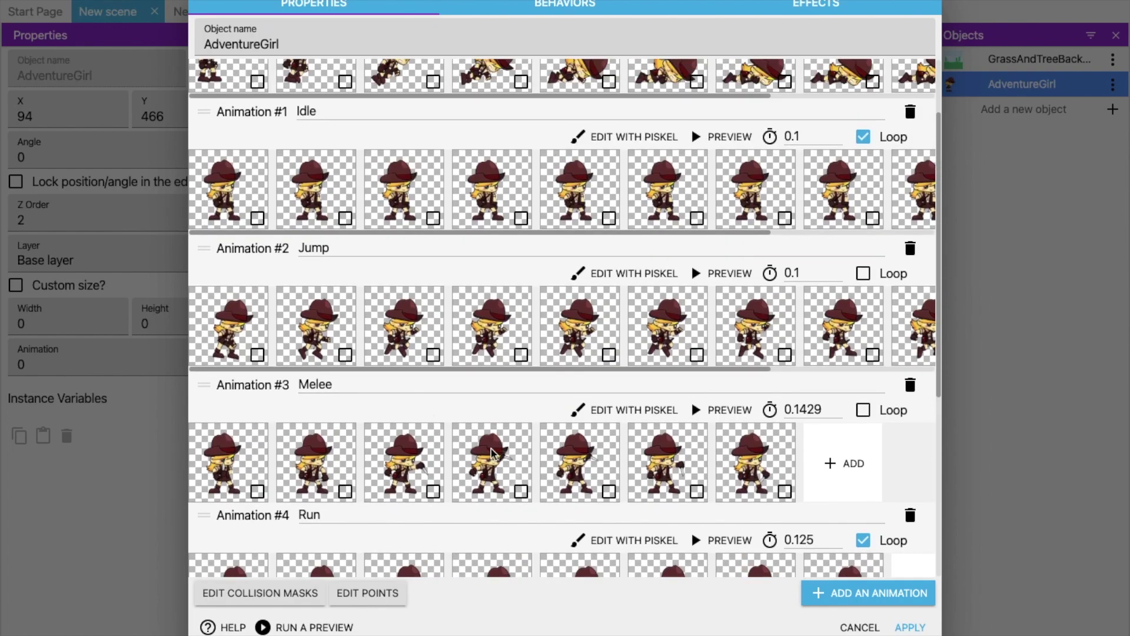
{"action": "scroll", "coordinate": [444, 418], "scroll_direction": "up", "scroll_amount": 2}
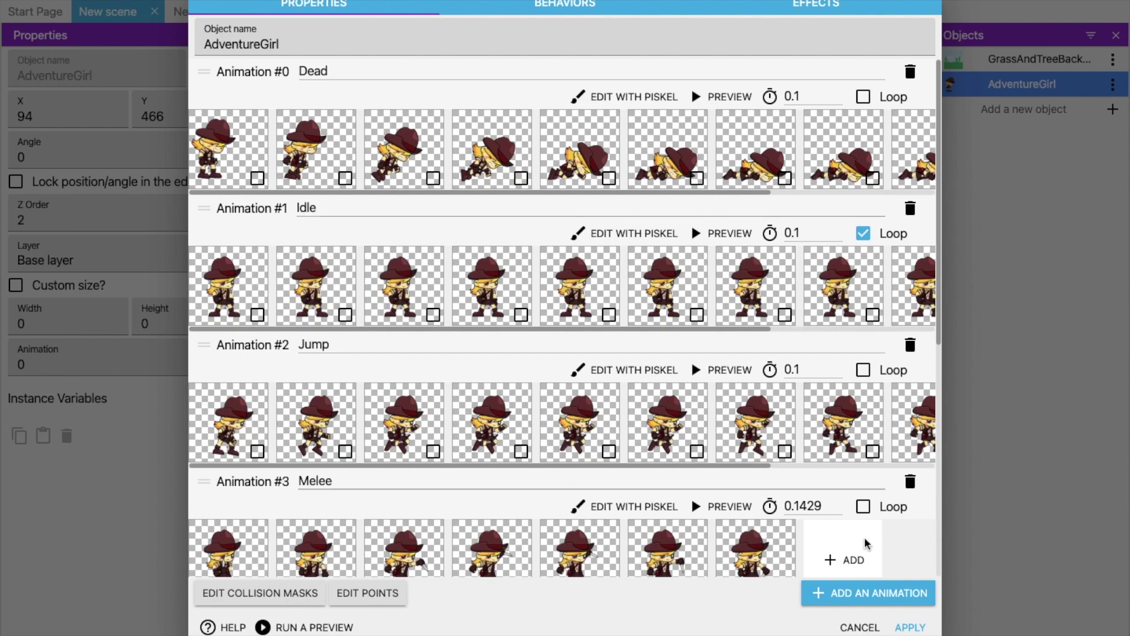
{"action": "left_click", "coordinate": [911, 628]}
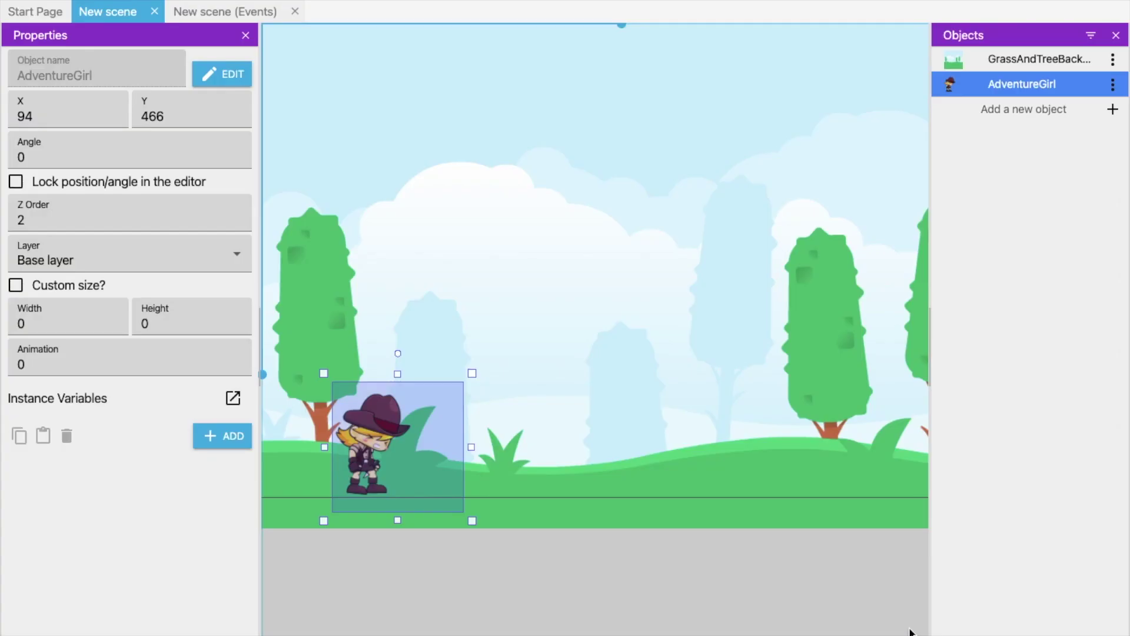
- Add an action to the beginning-of-scene event that changes AdventureGirl's animation by name to "Idle"
{"action": "left_click", "coordinate": [252, 13]}
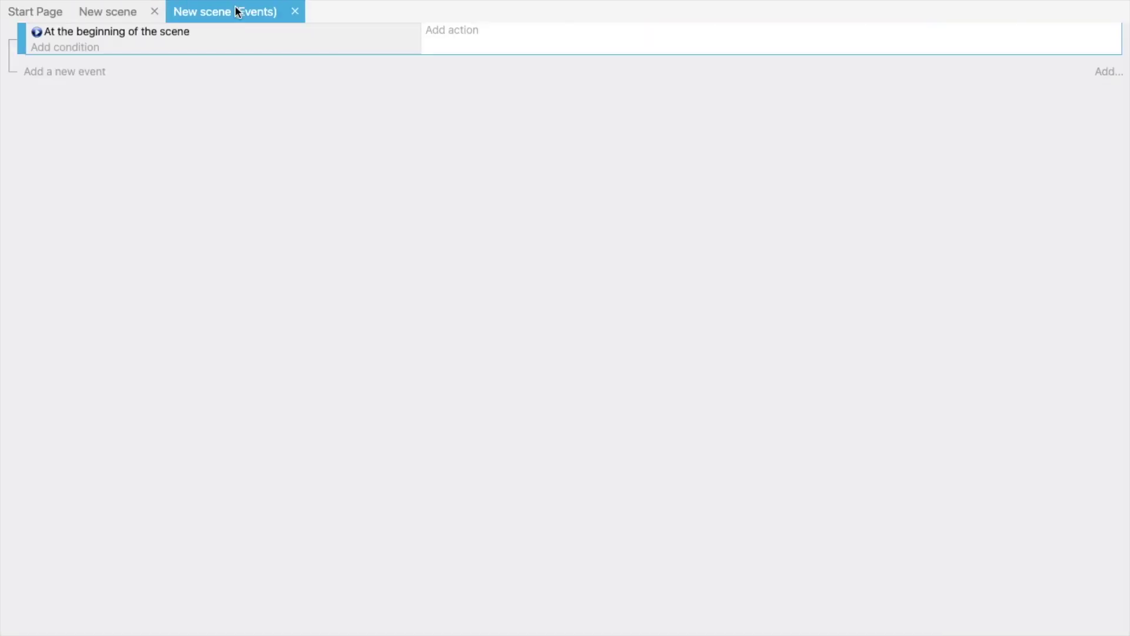
{"action": "left_click", "coordinate": [448, 29]}
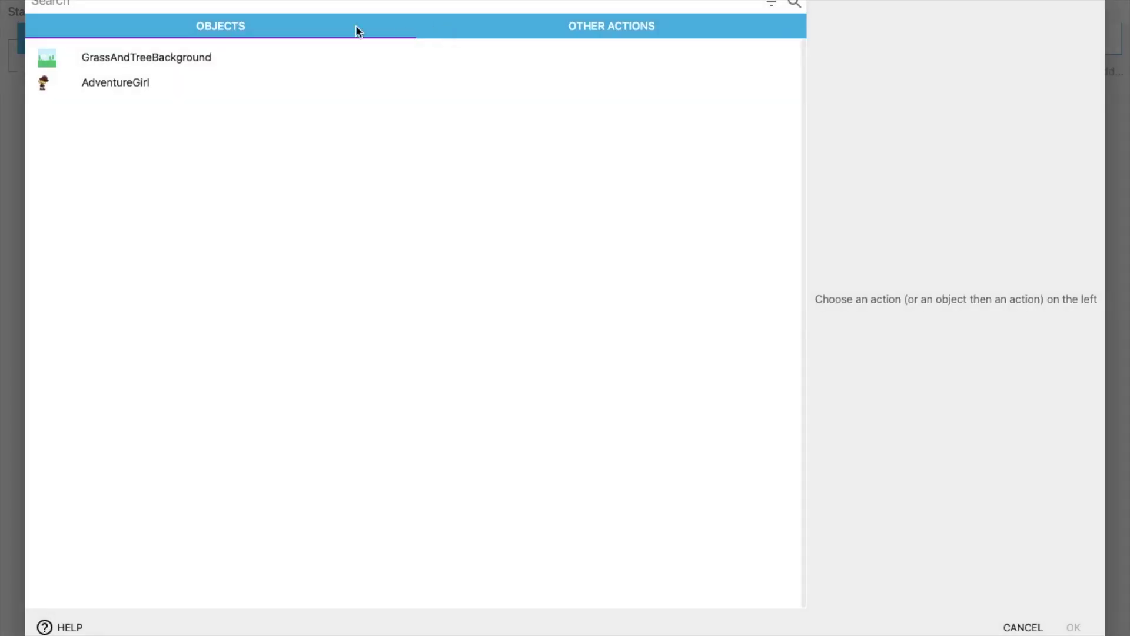
{"action": "left_click", "coordinate": [115, 82]}
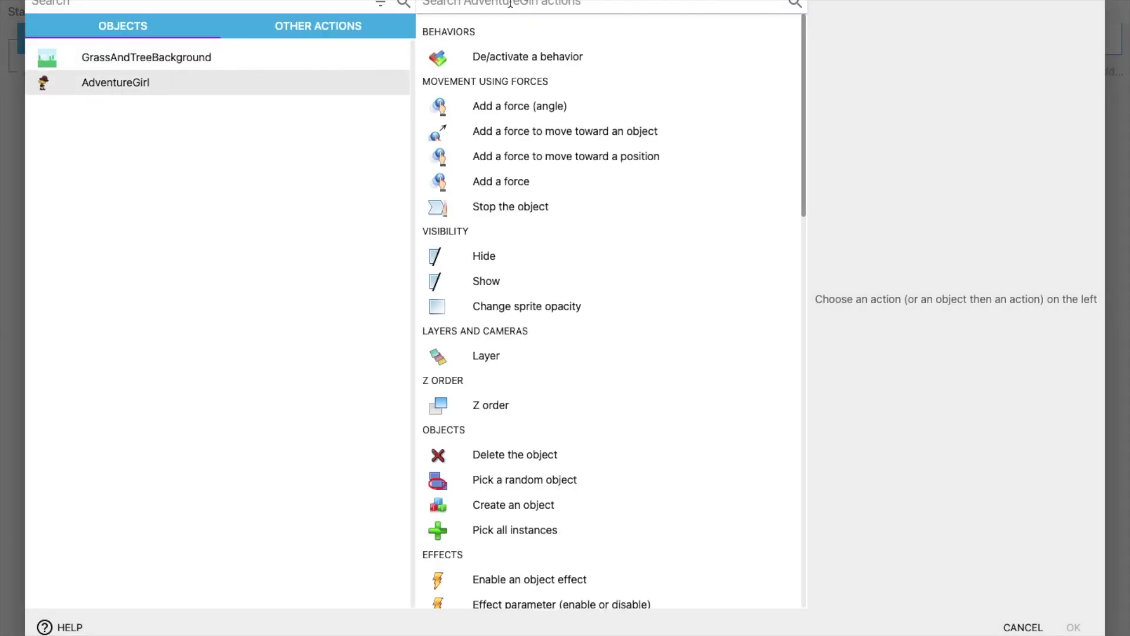
{"action": "type", "text": "anim"}
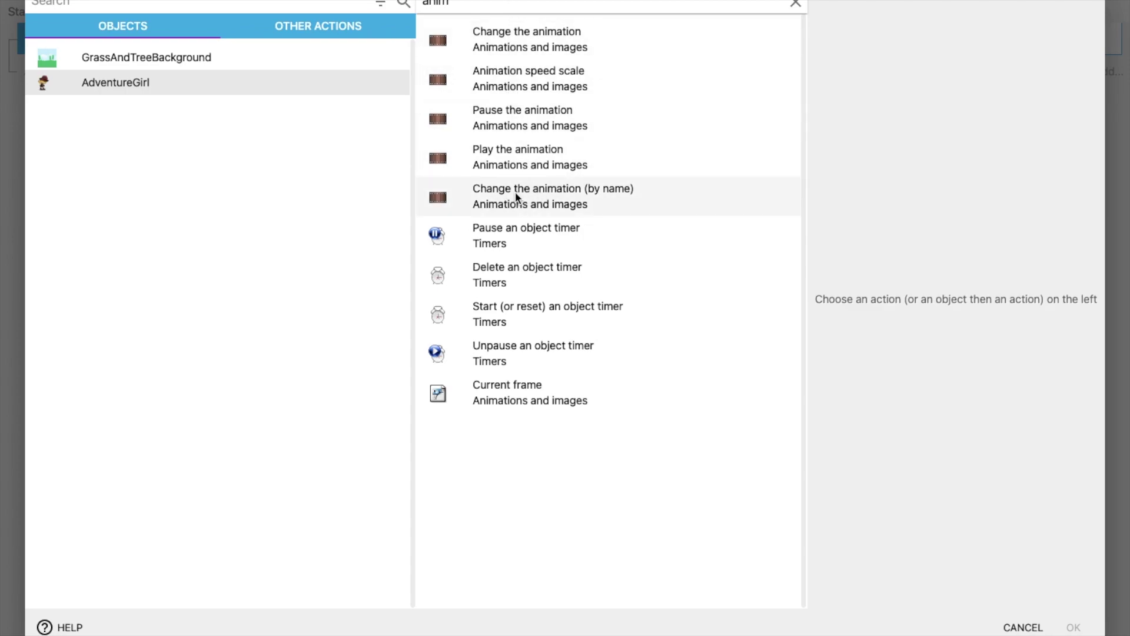
{"action": "left_click", "coordinate": [582, 198]}
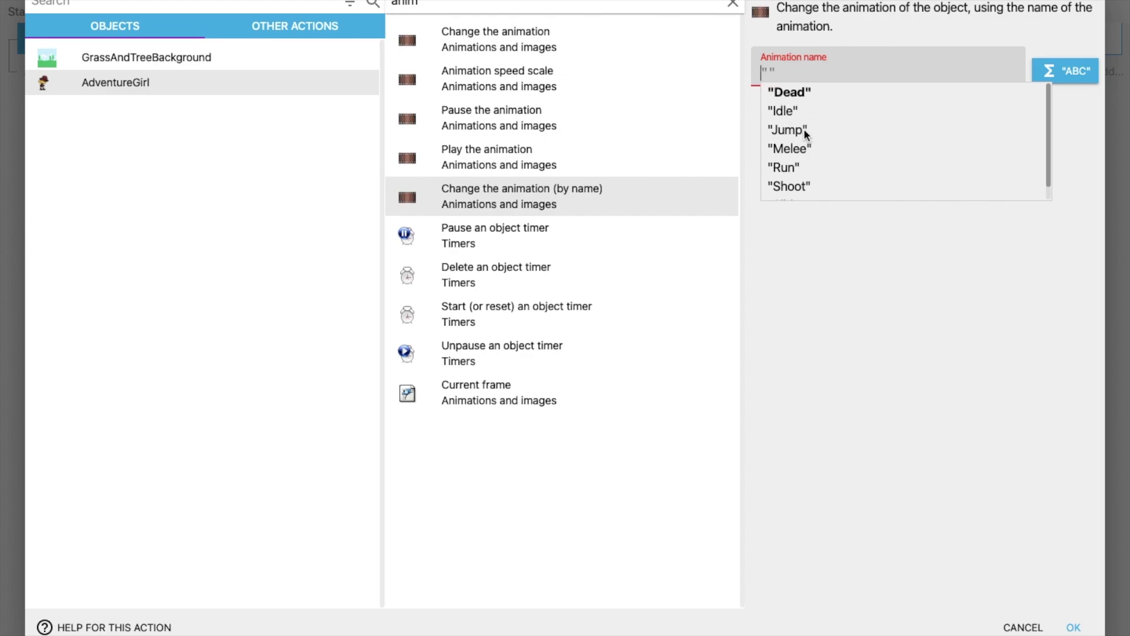
{"action": "left_click", "coordinate": [782, 111]}
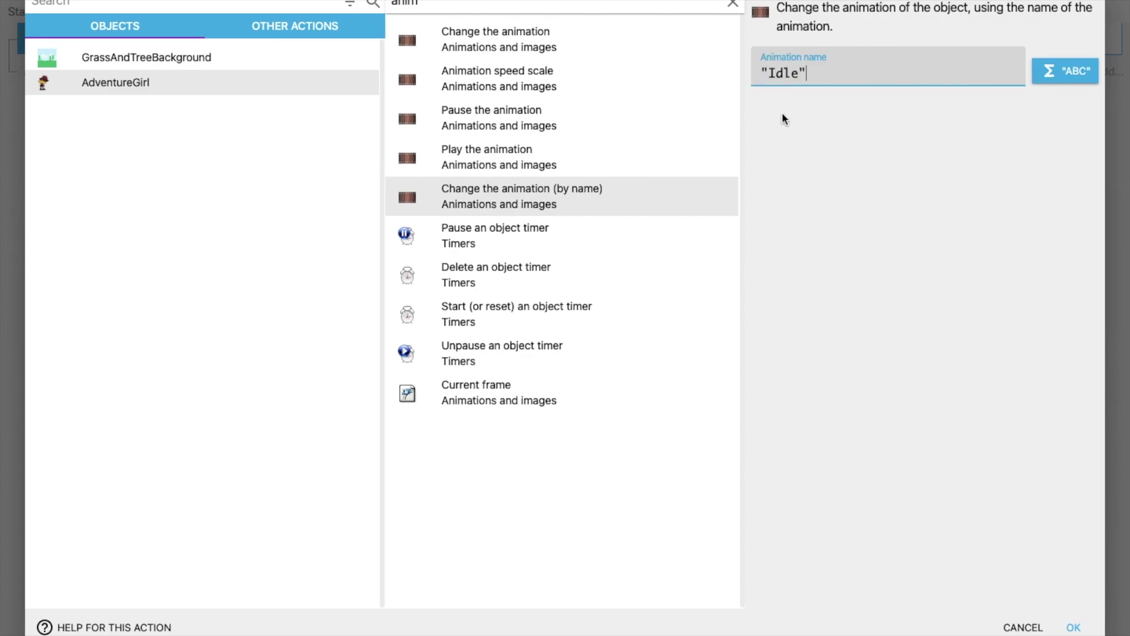
{"action": "left_click", "coordinate": [983, 370]}
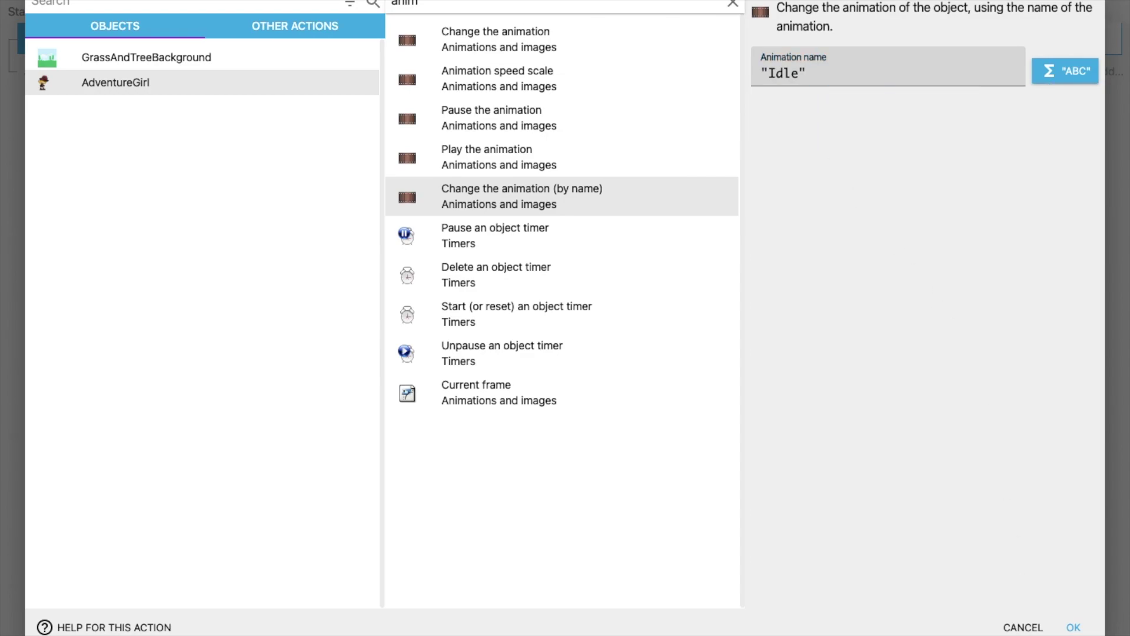
{"action": "left_click", "coordinate": [1073, 628]}
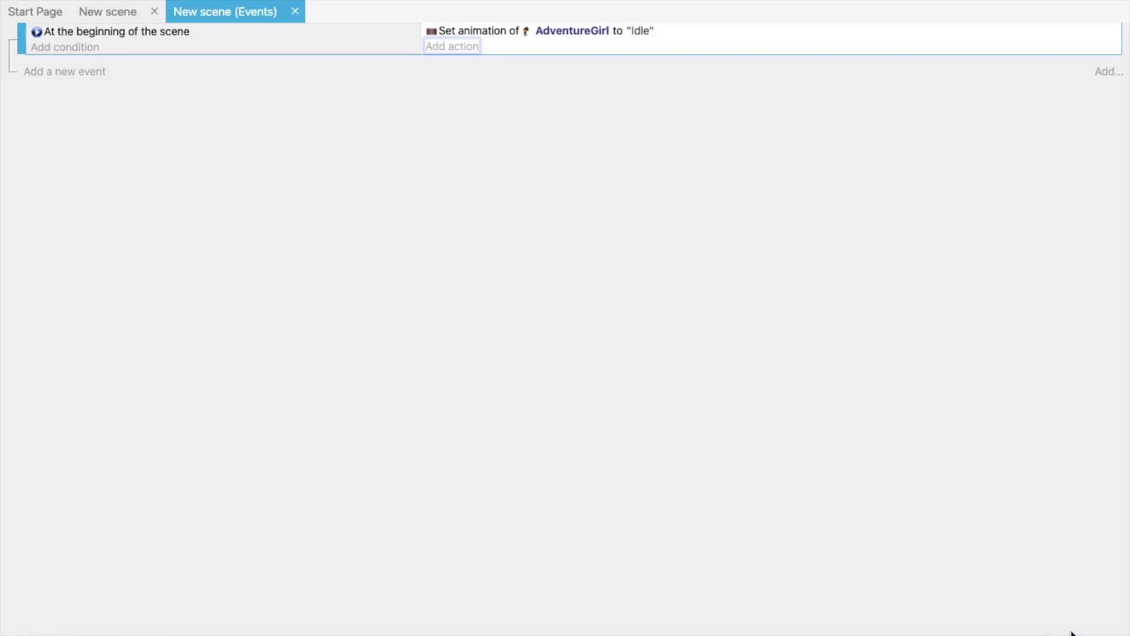
- Preview the game to check AdventureGirl's animation at the start of the scene
{"action": "left_click", "coordinate": [112, 1]}
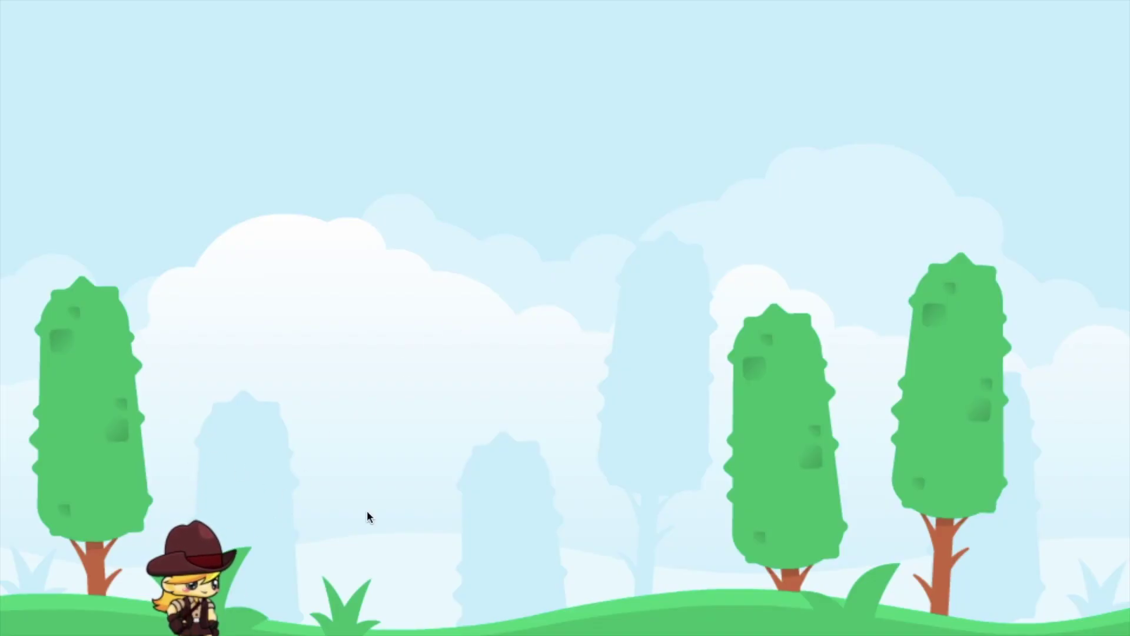
{"action": "key", "text": "Right"}
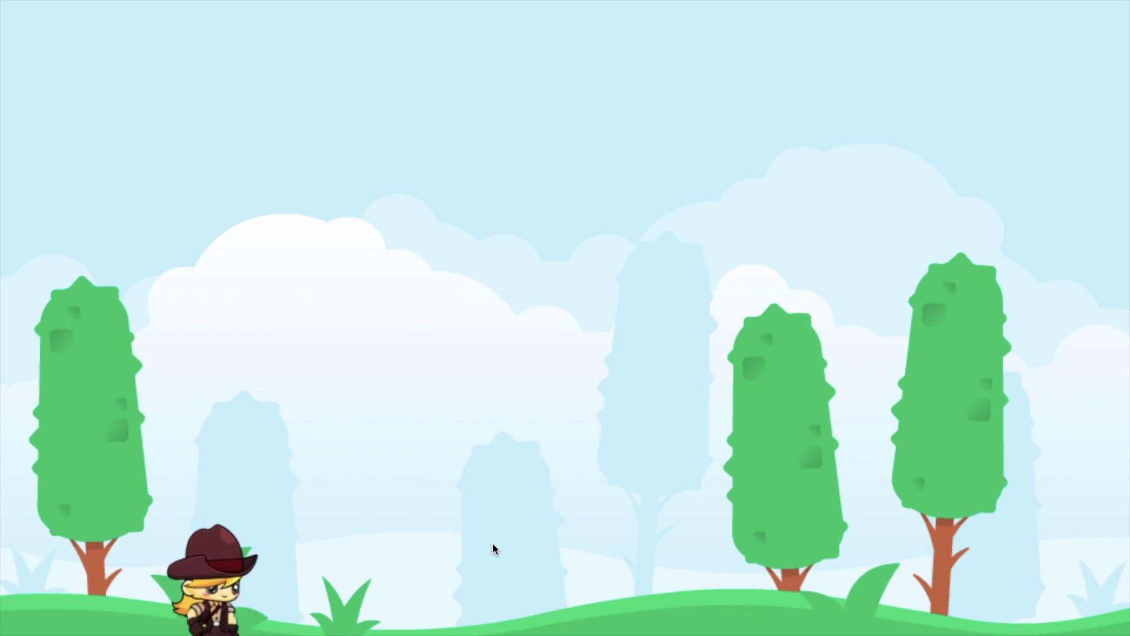